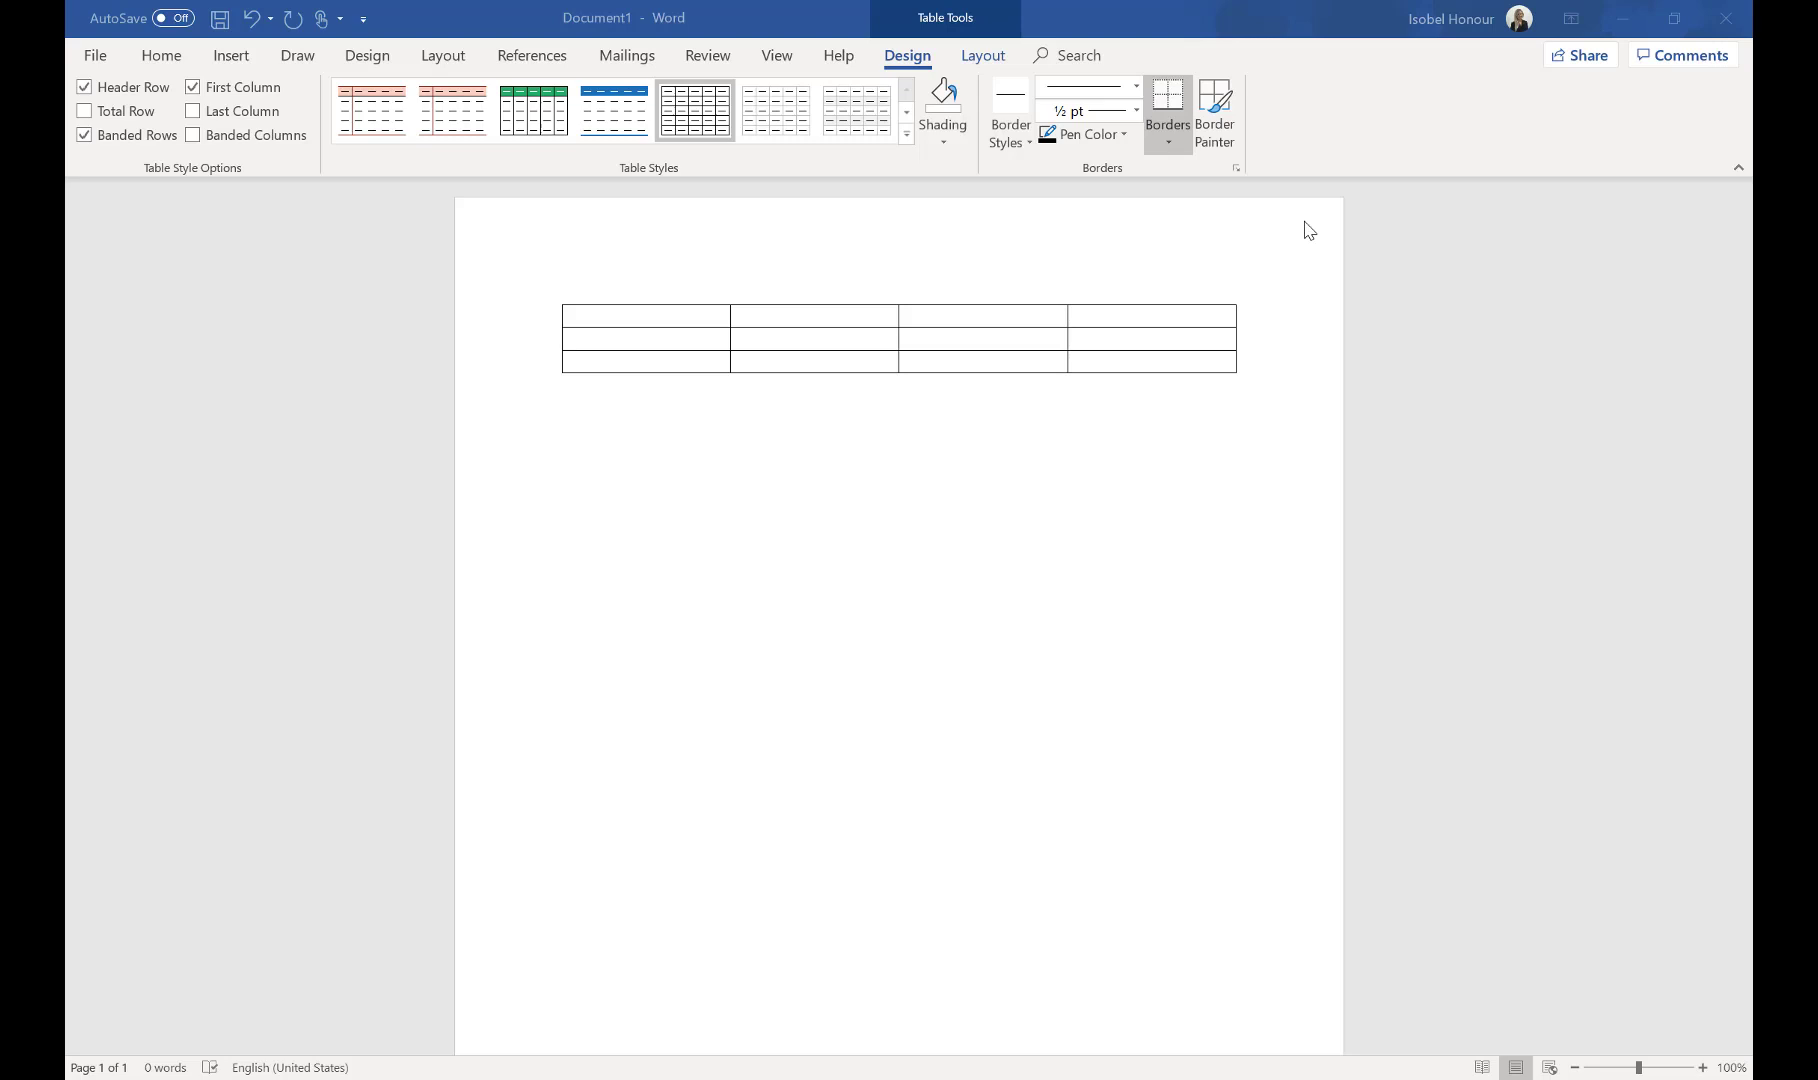
pyautogui.click(908, 136)
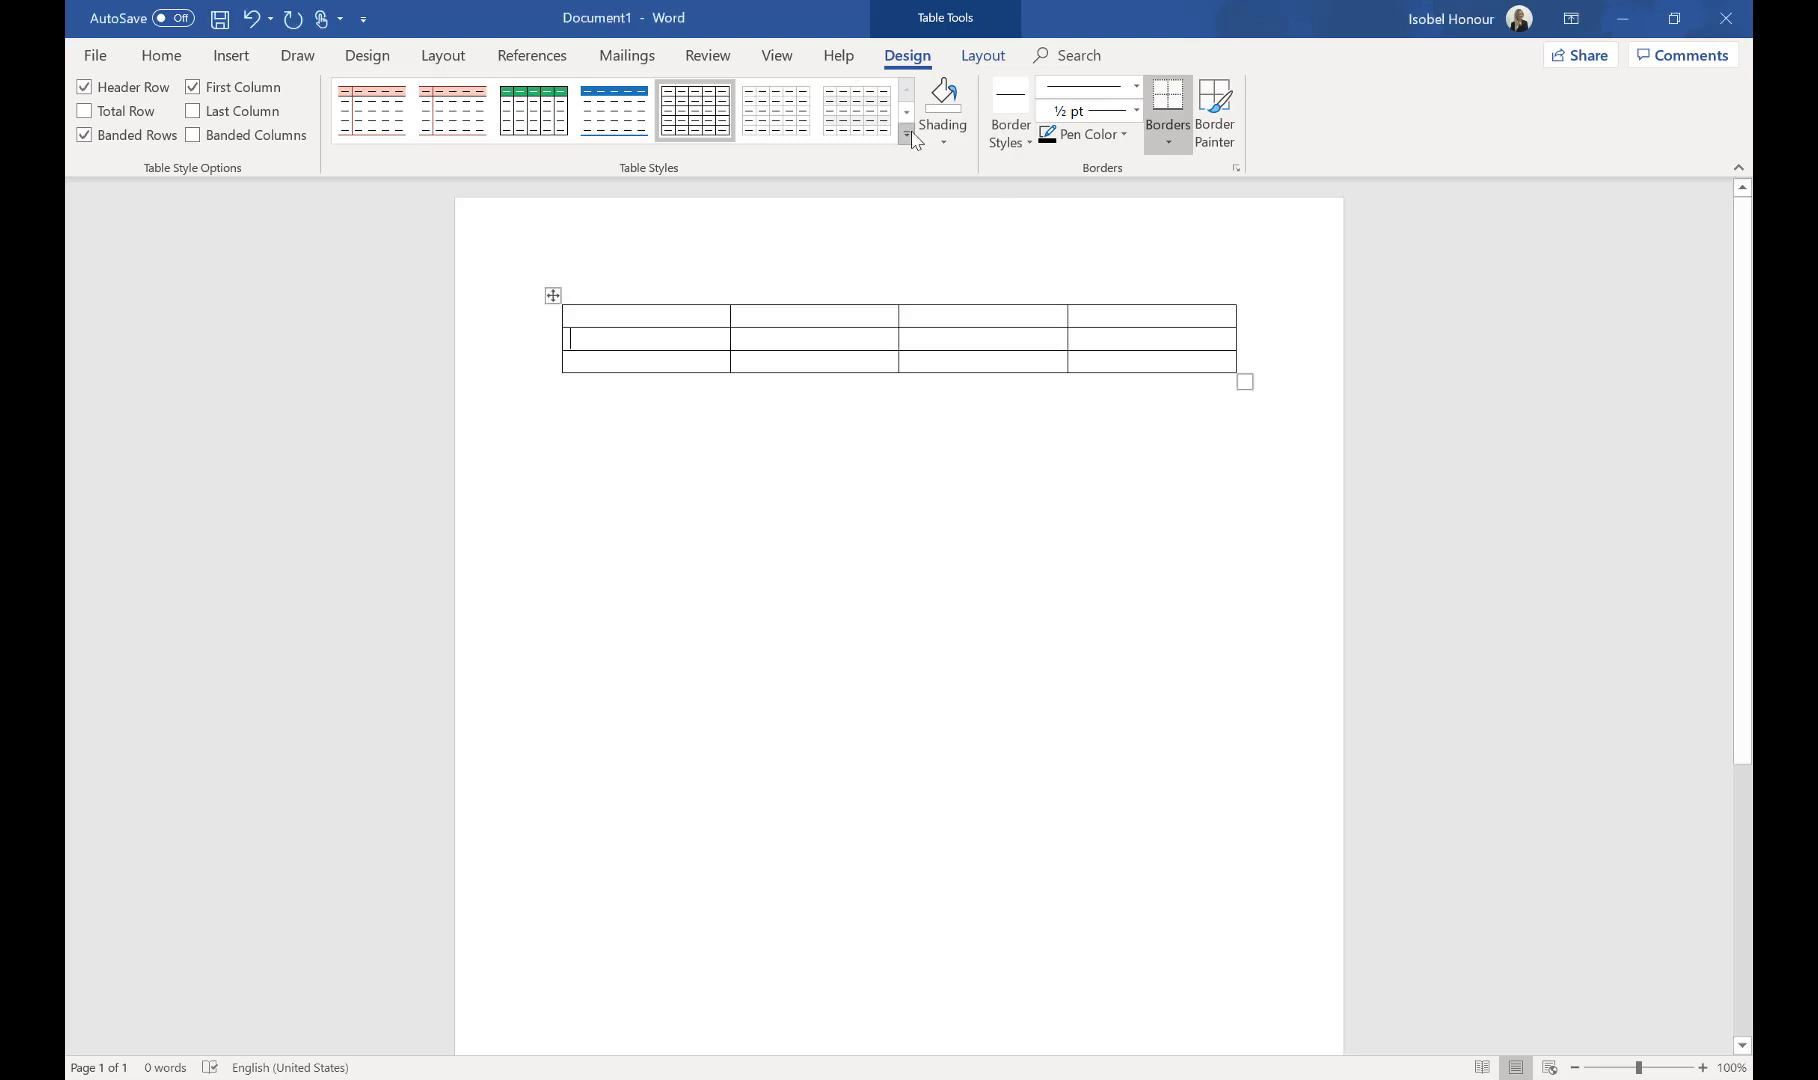
pyautogui.click(908, 136)
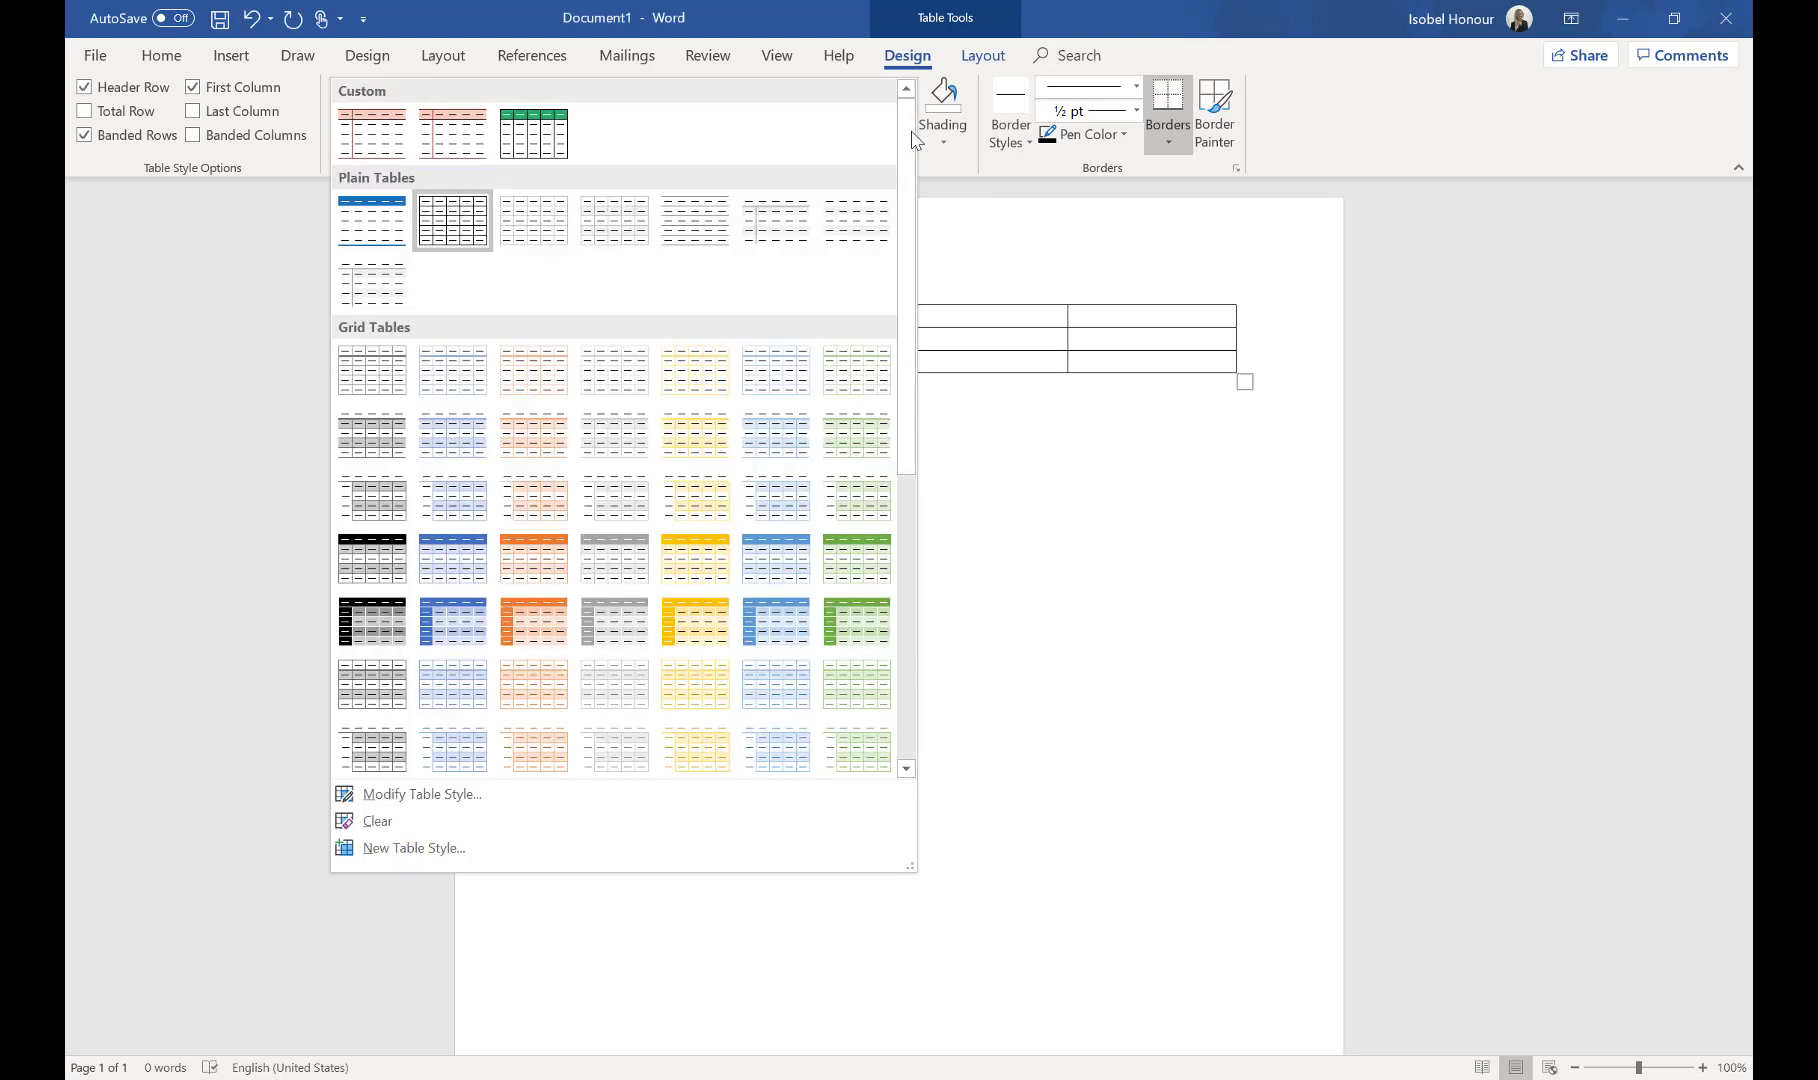
pyautogui.click(493, 796)
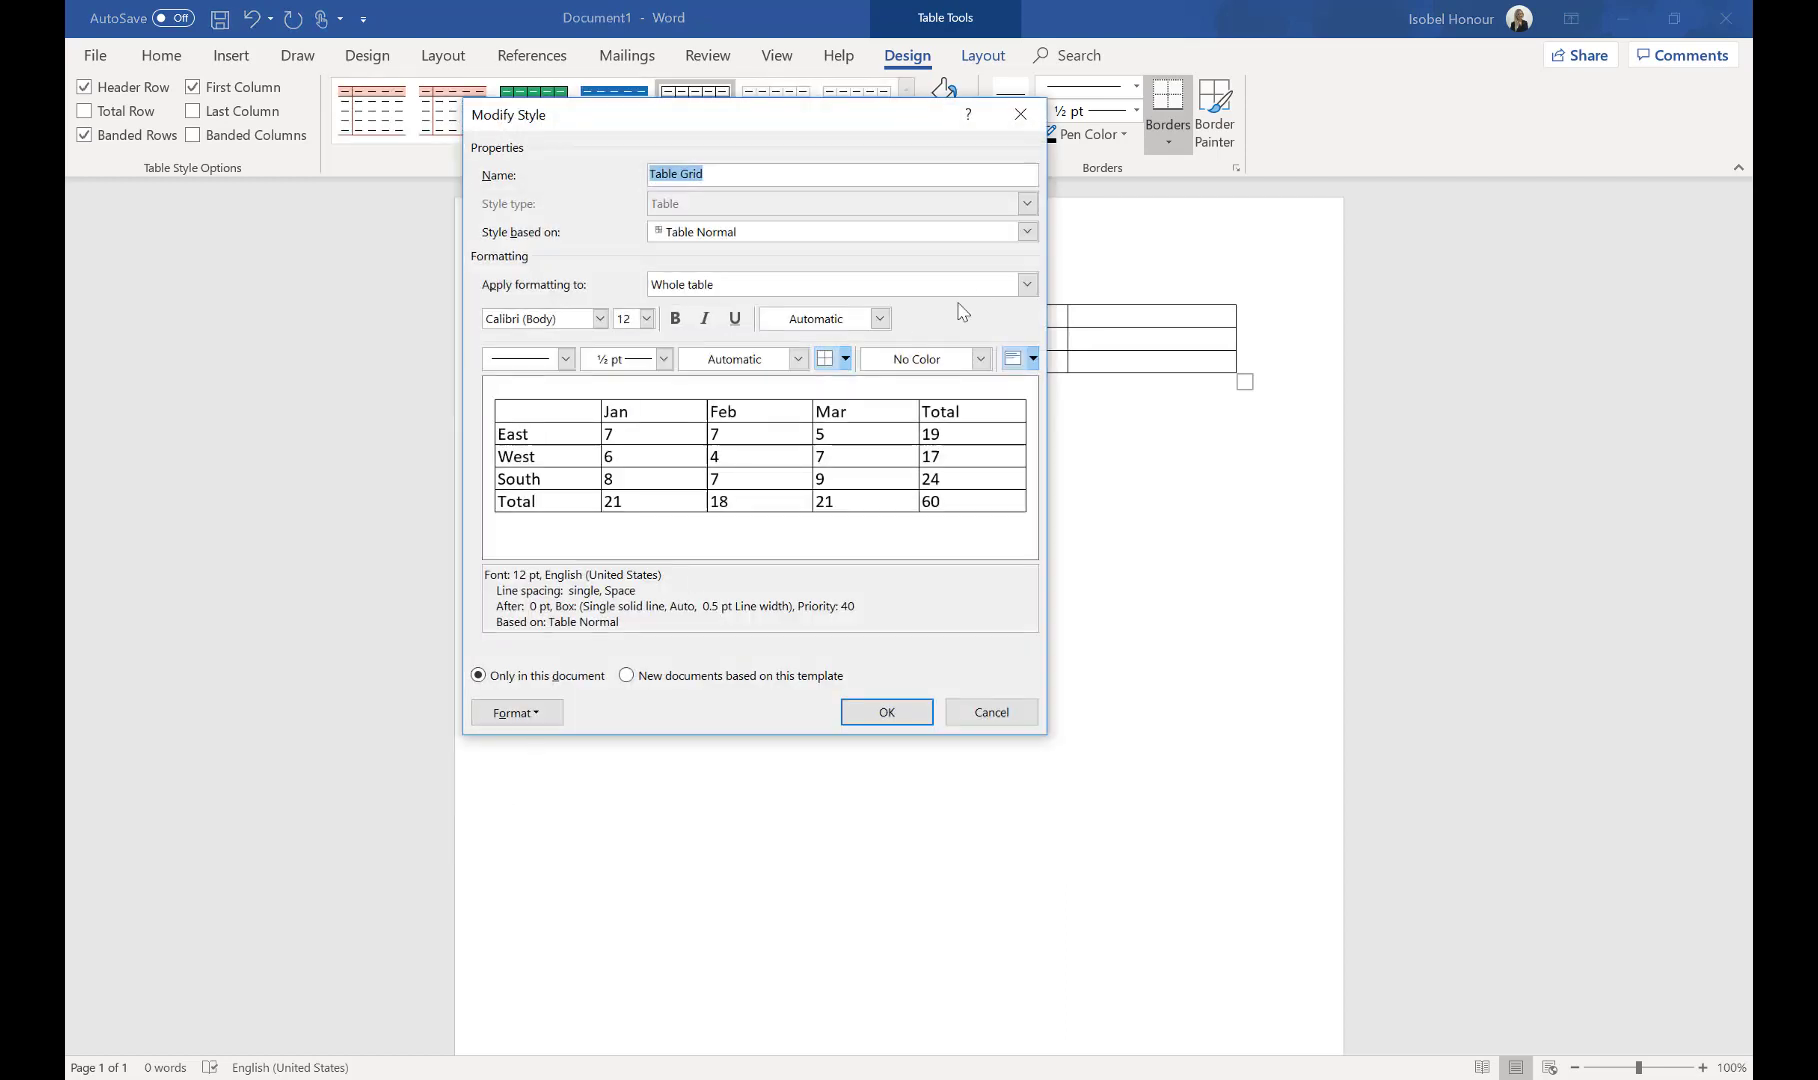
pyautogui.click(1027, 231)
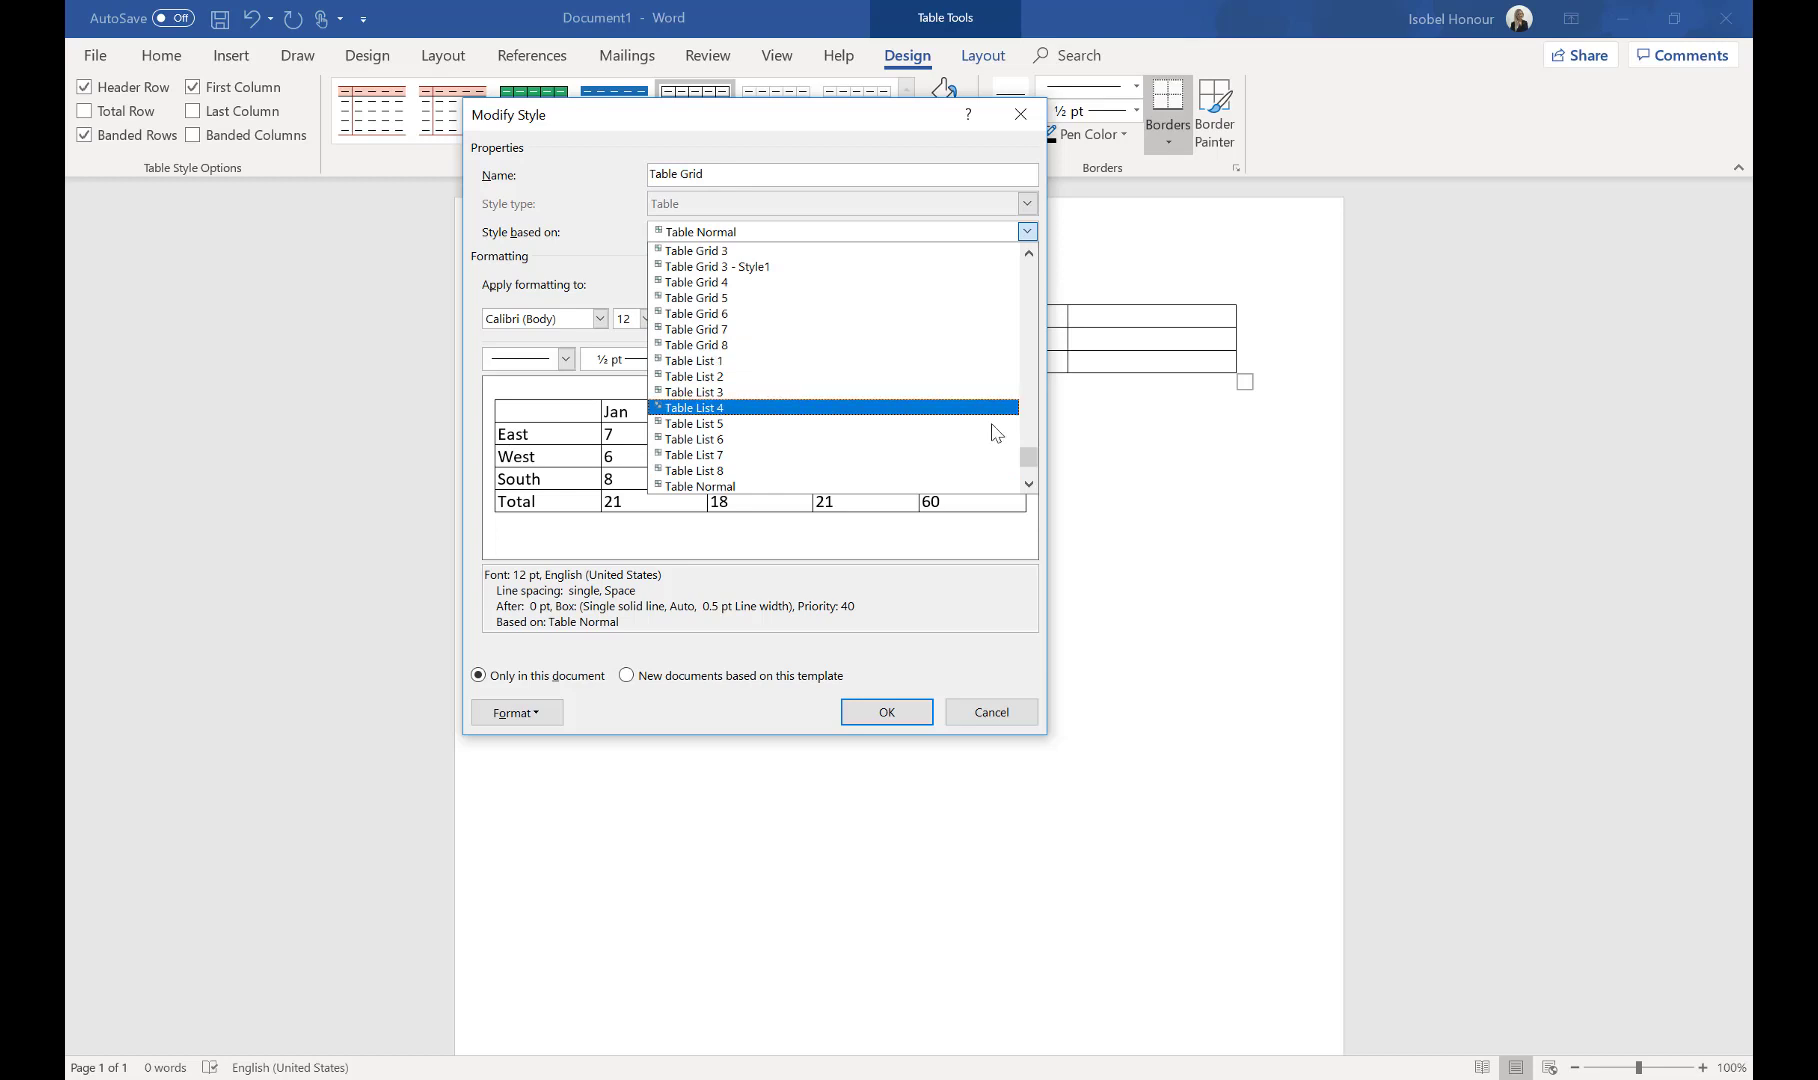
pyautogui.moveTo(1028, 458); pyautogui.dragTo(1026, 288)
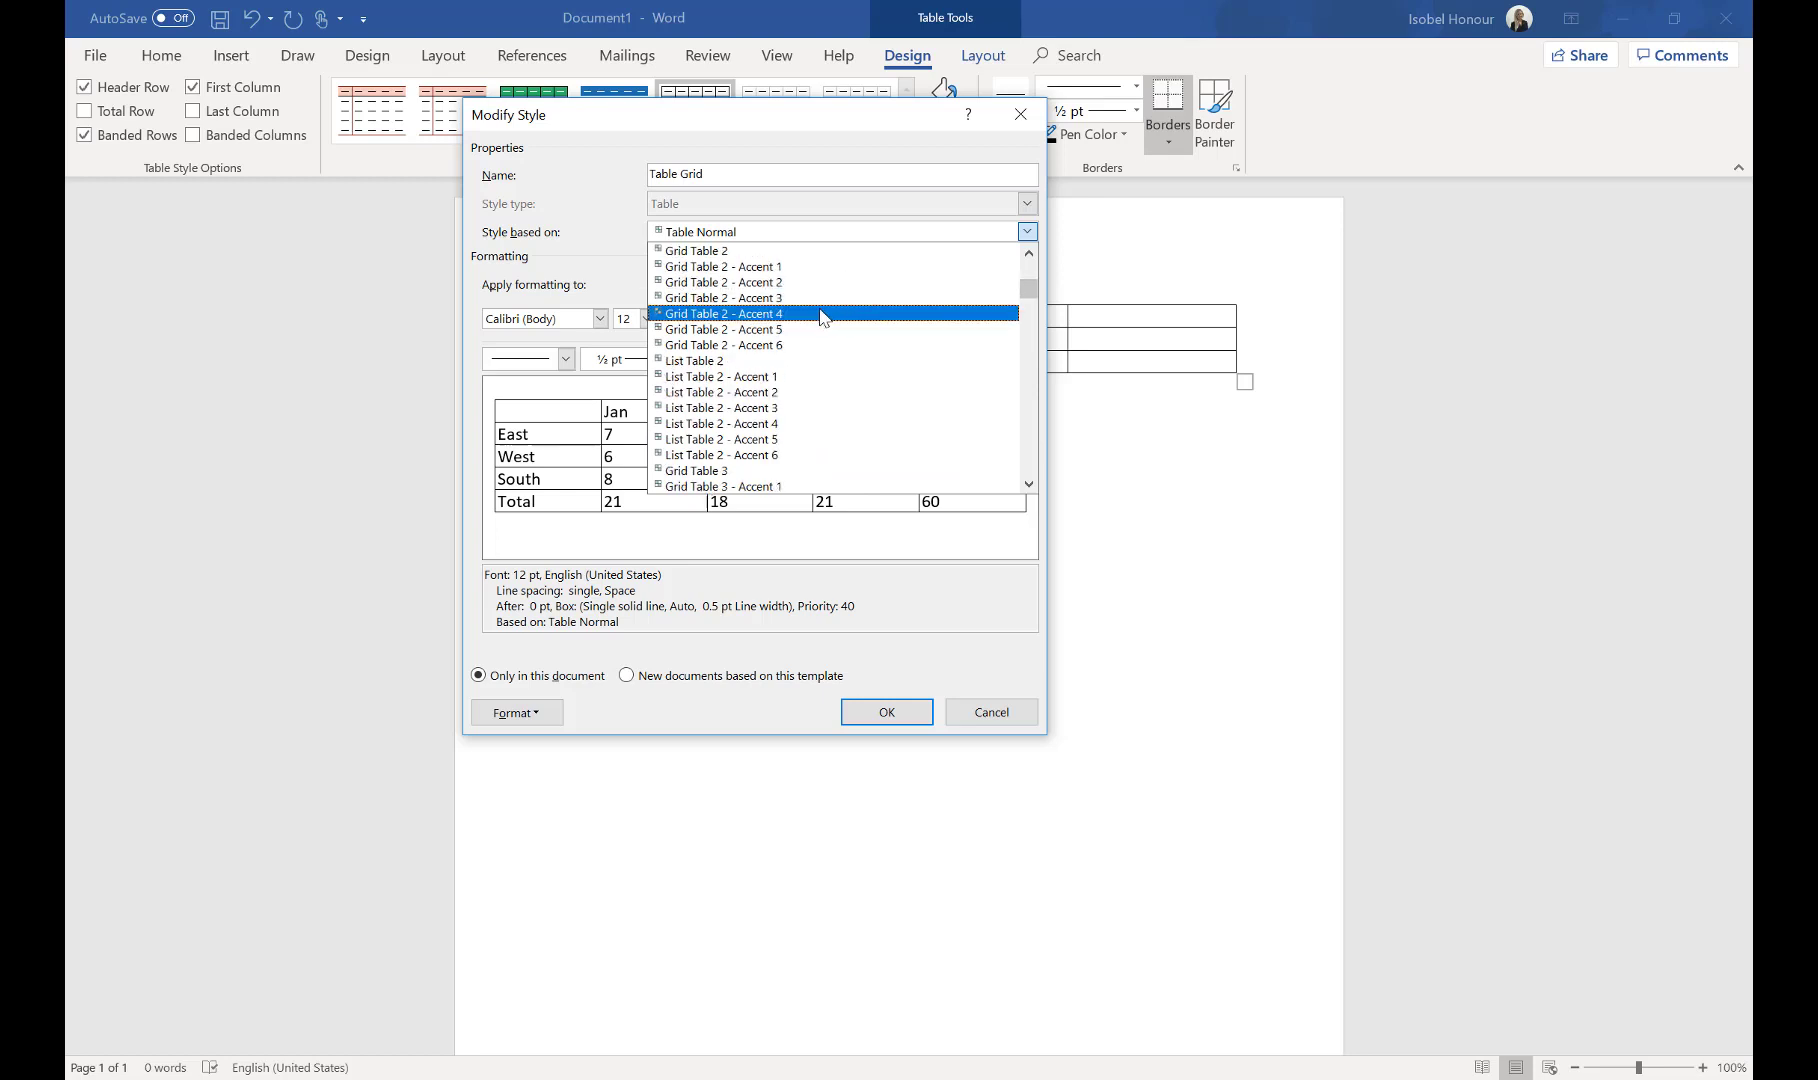
pyautogui.click(822, 314)
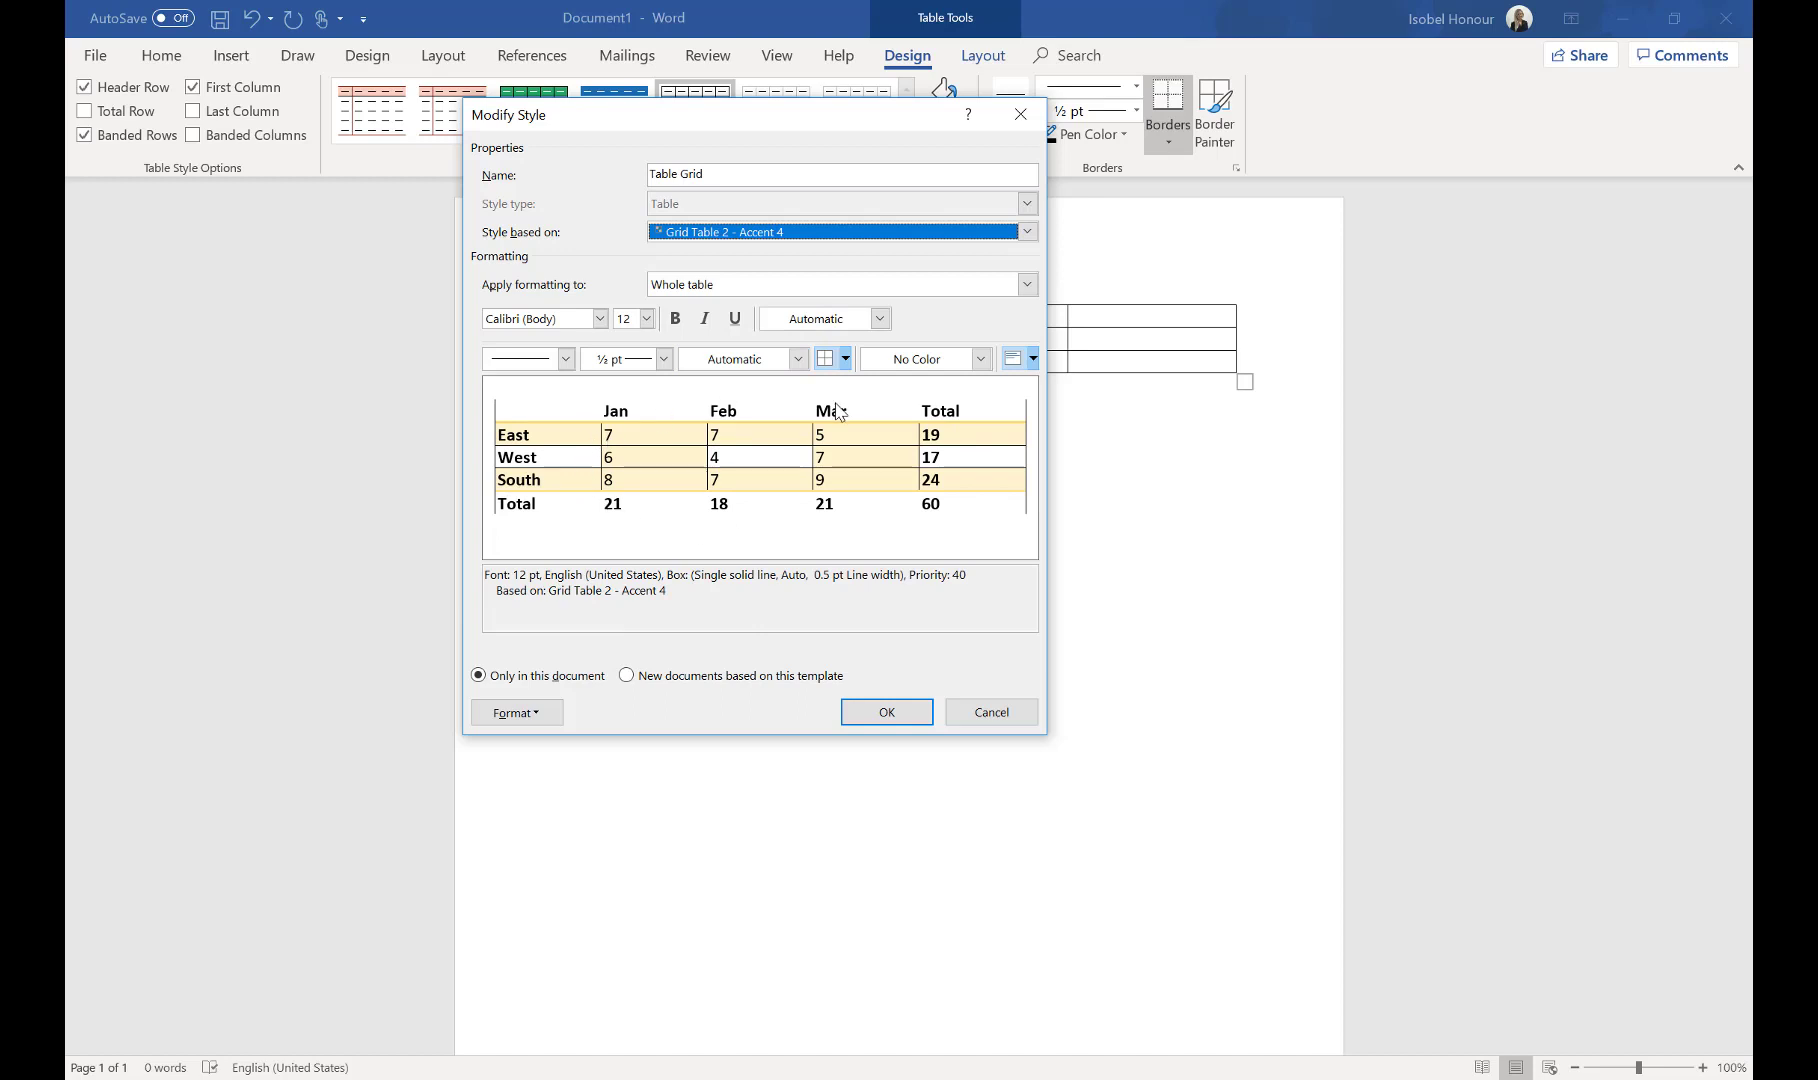
pyautogui.click(992, 712)
# Create a Lines-type quote table configuration with the description 'B2B Quote Table'.
pyautogui.moveTo(993, 1058)
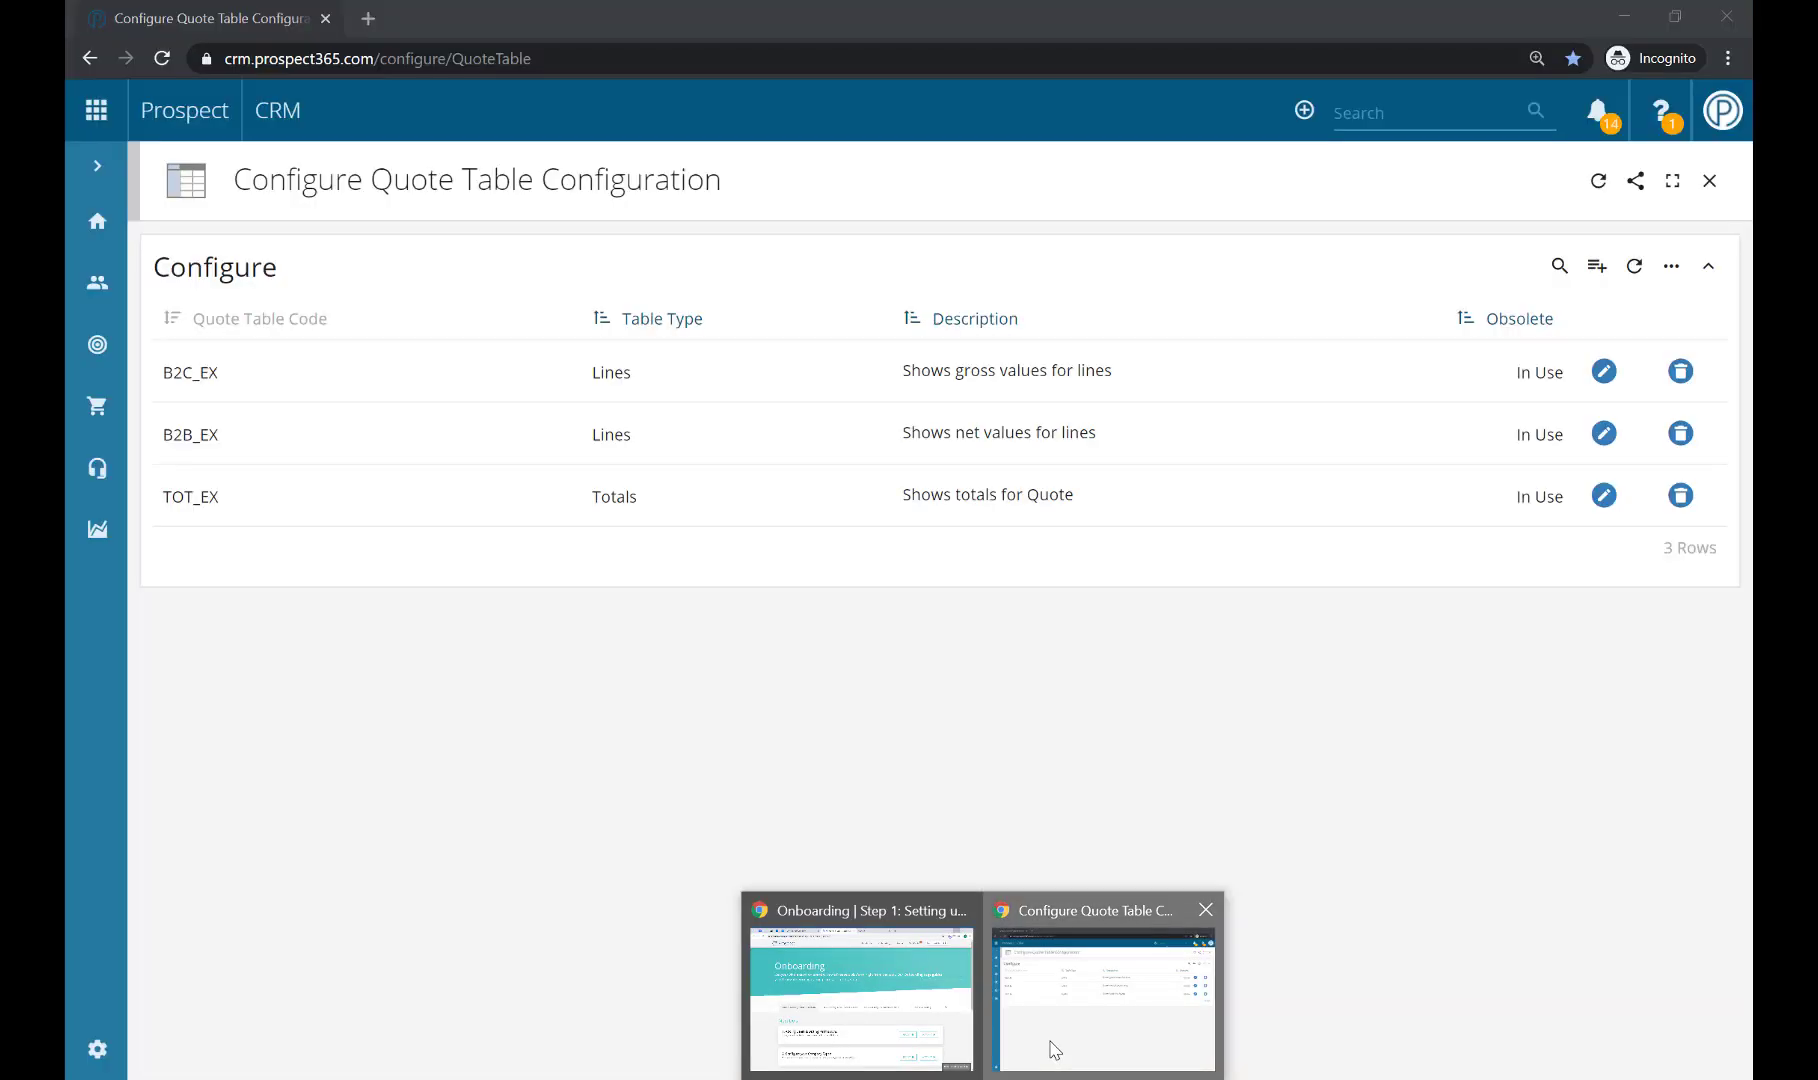
pyautogui.click(1052, 1048)
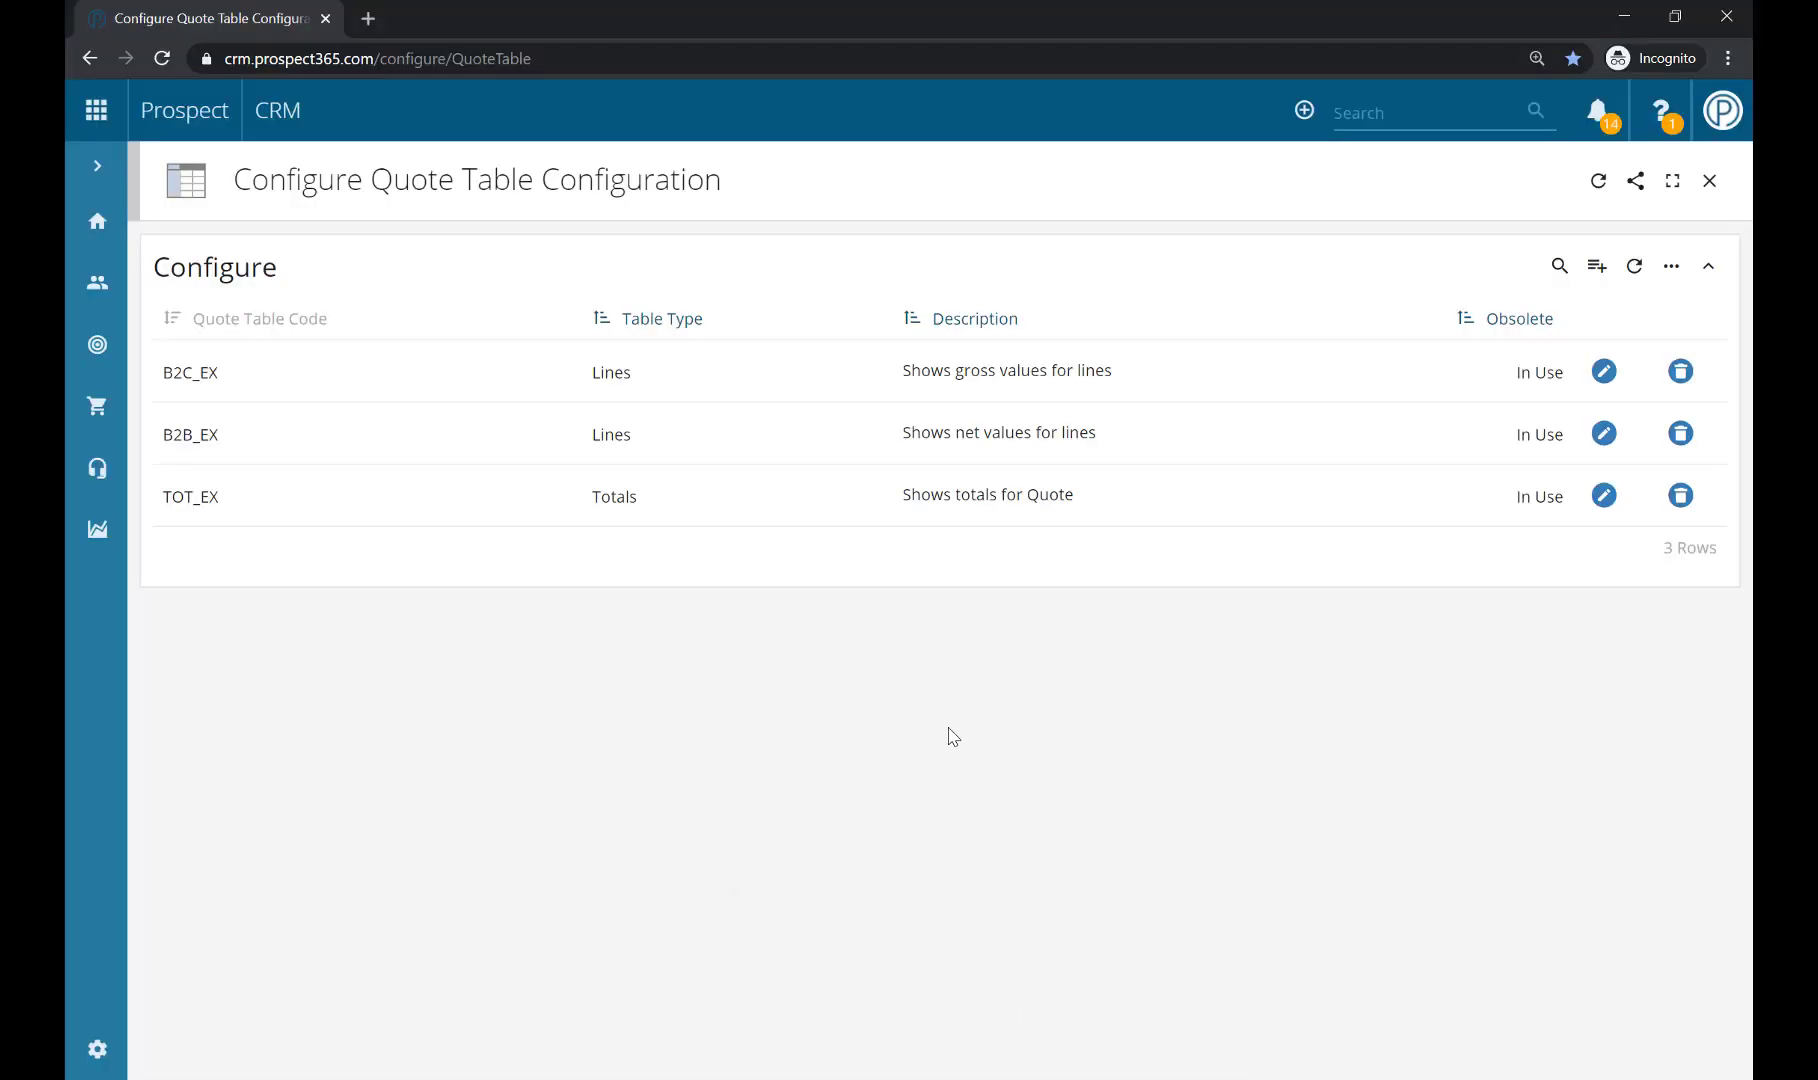
pyautogui.click(1597, 268)
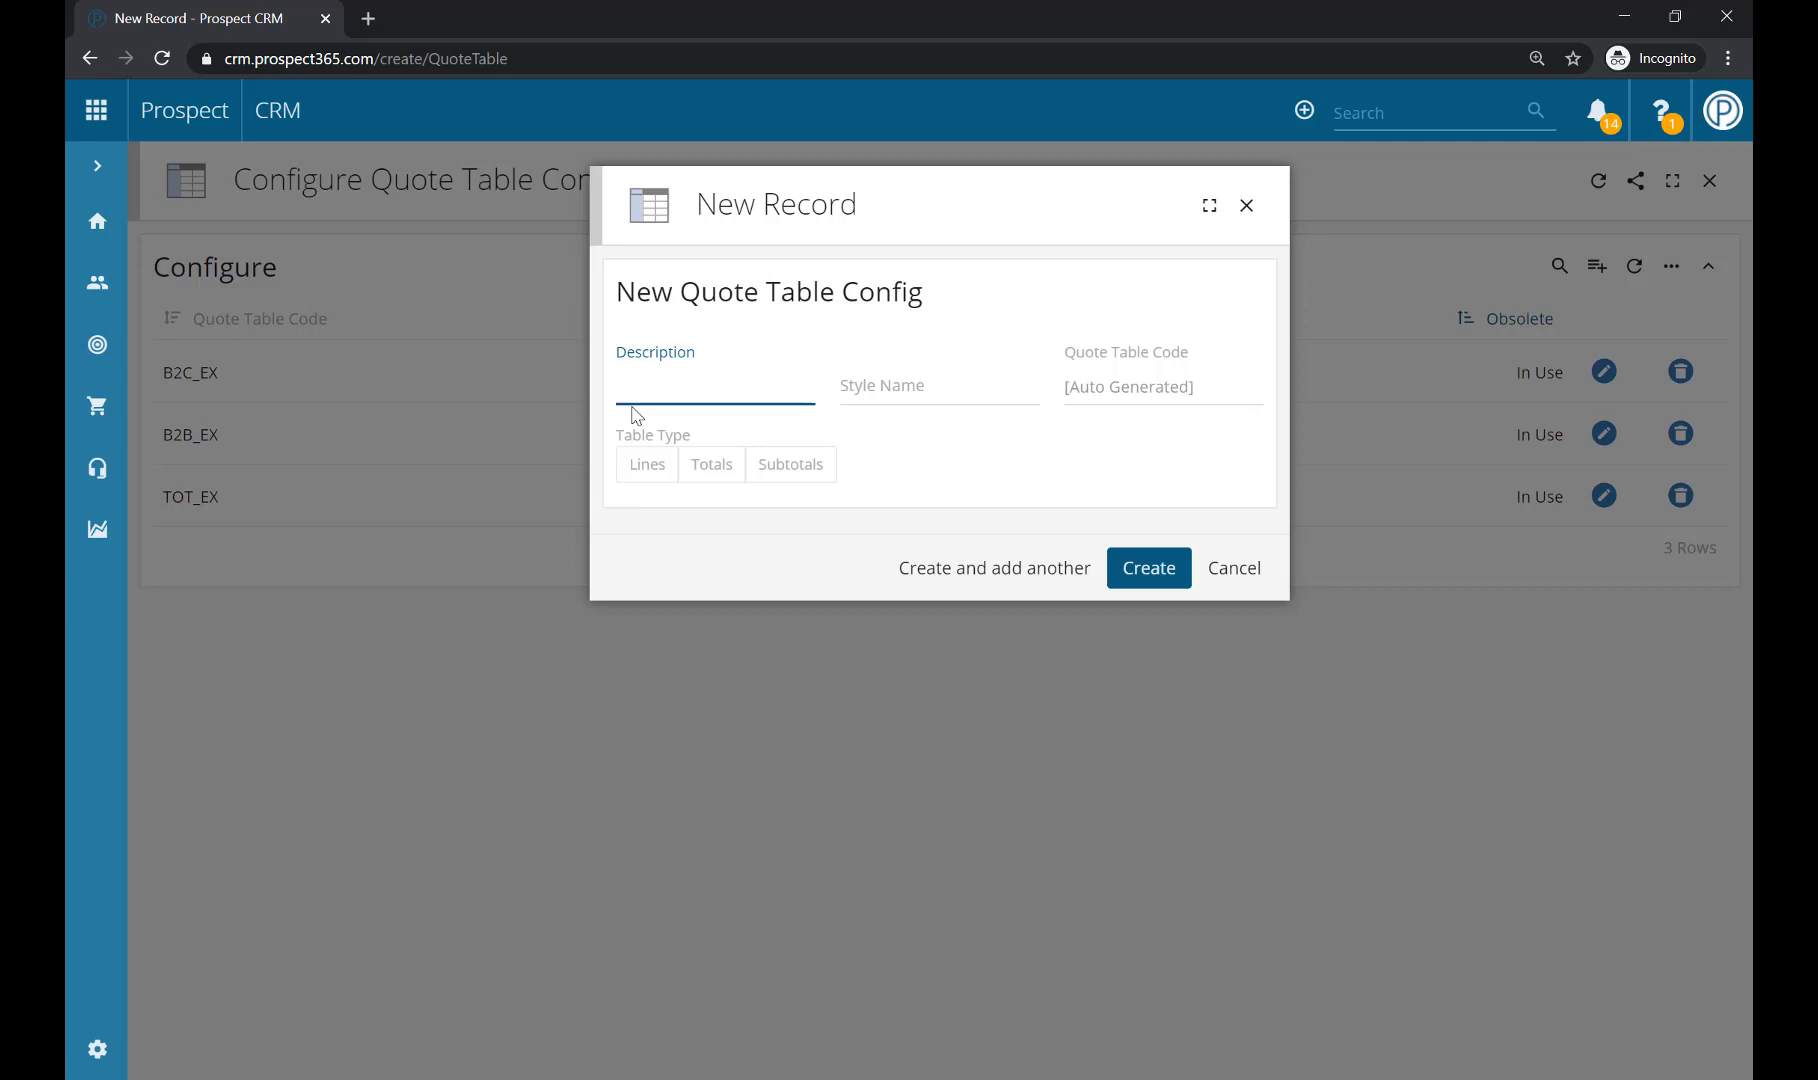
pyautogui.write('B2B Quote Table')
pyautogui.click(897, 384)
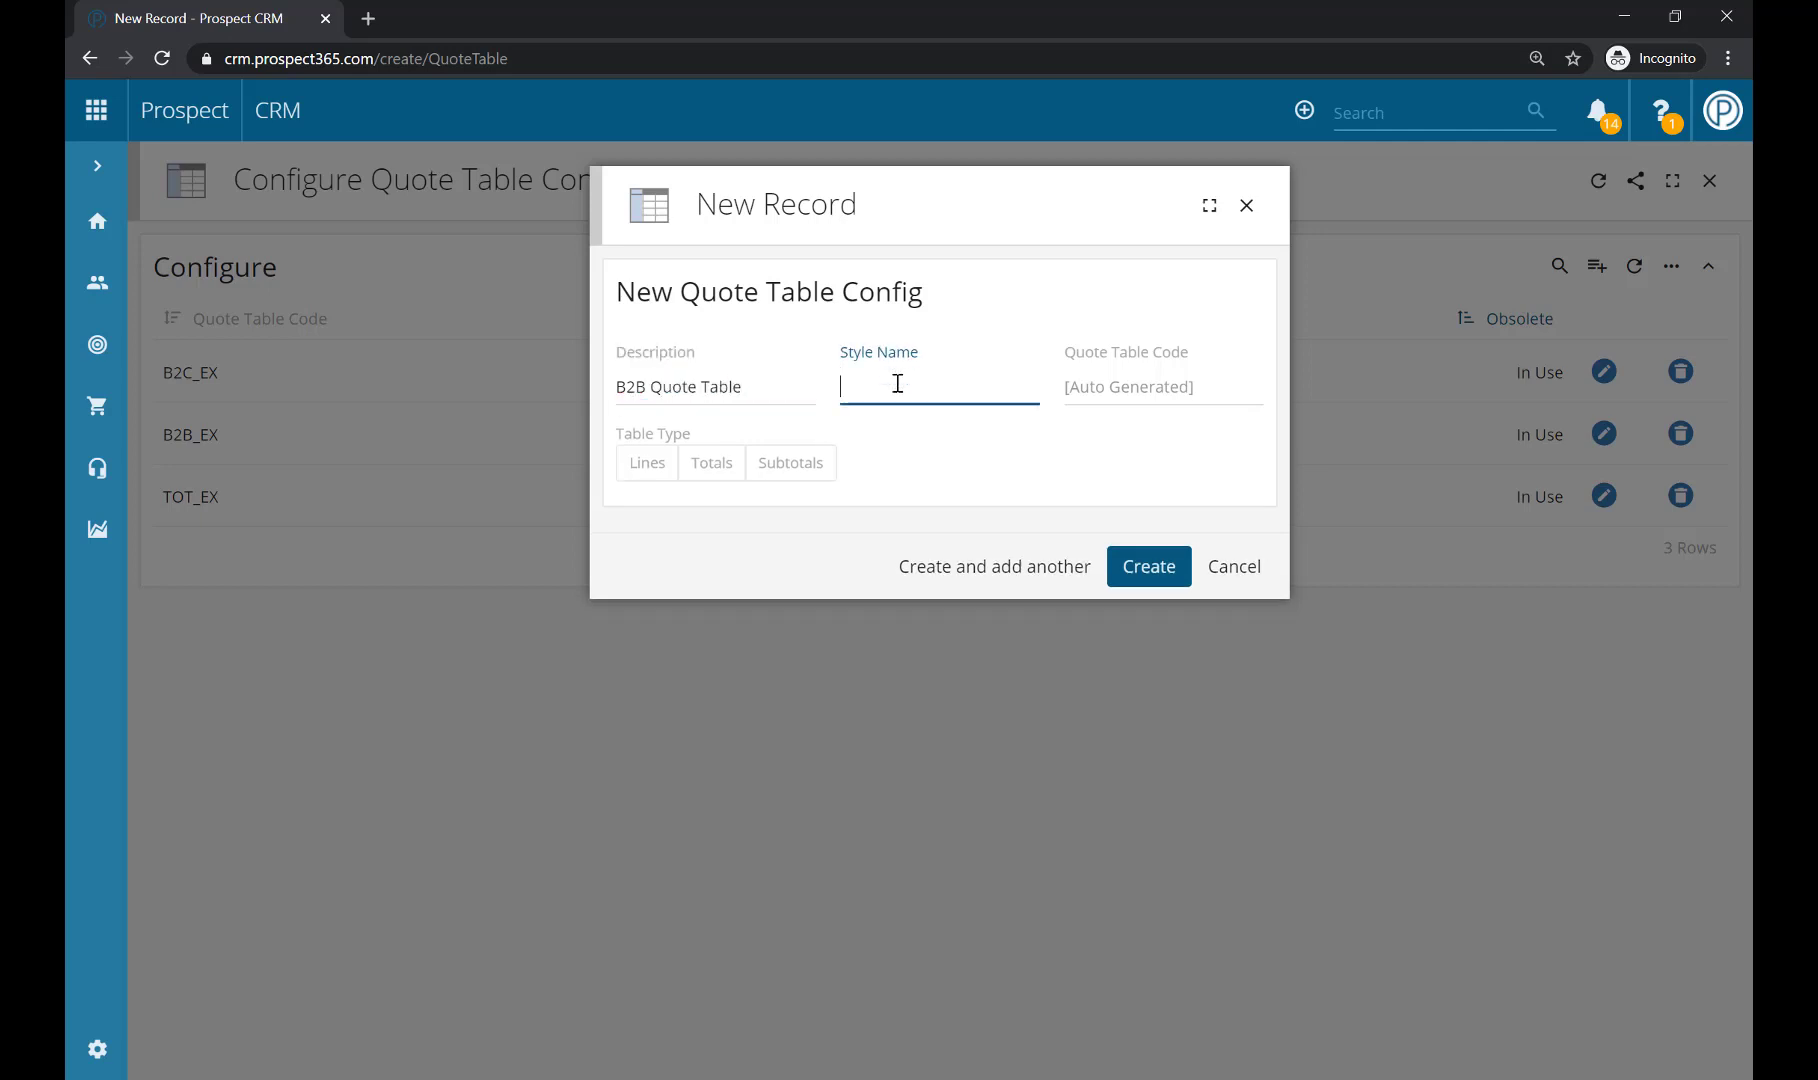
pyautogui.click(649, 466)
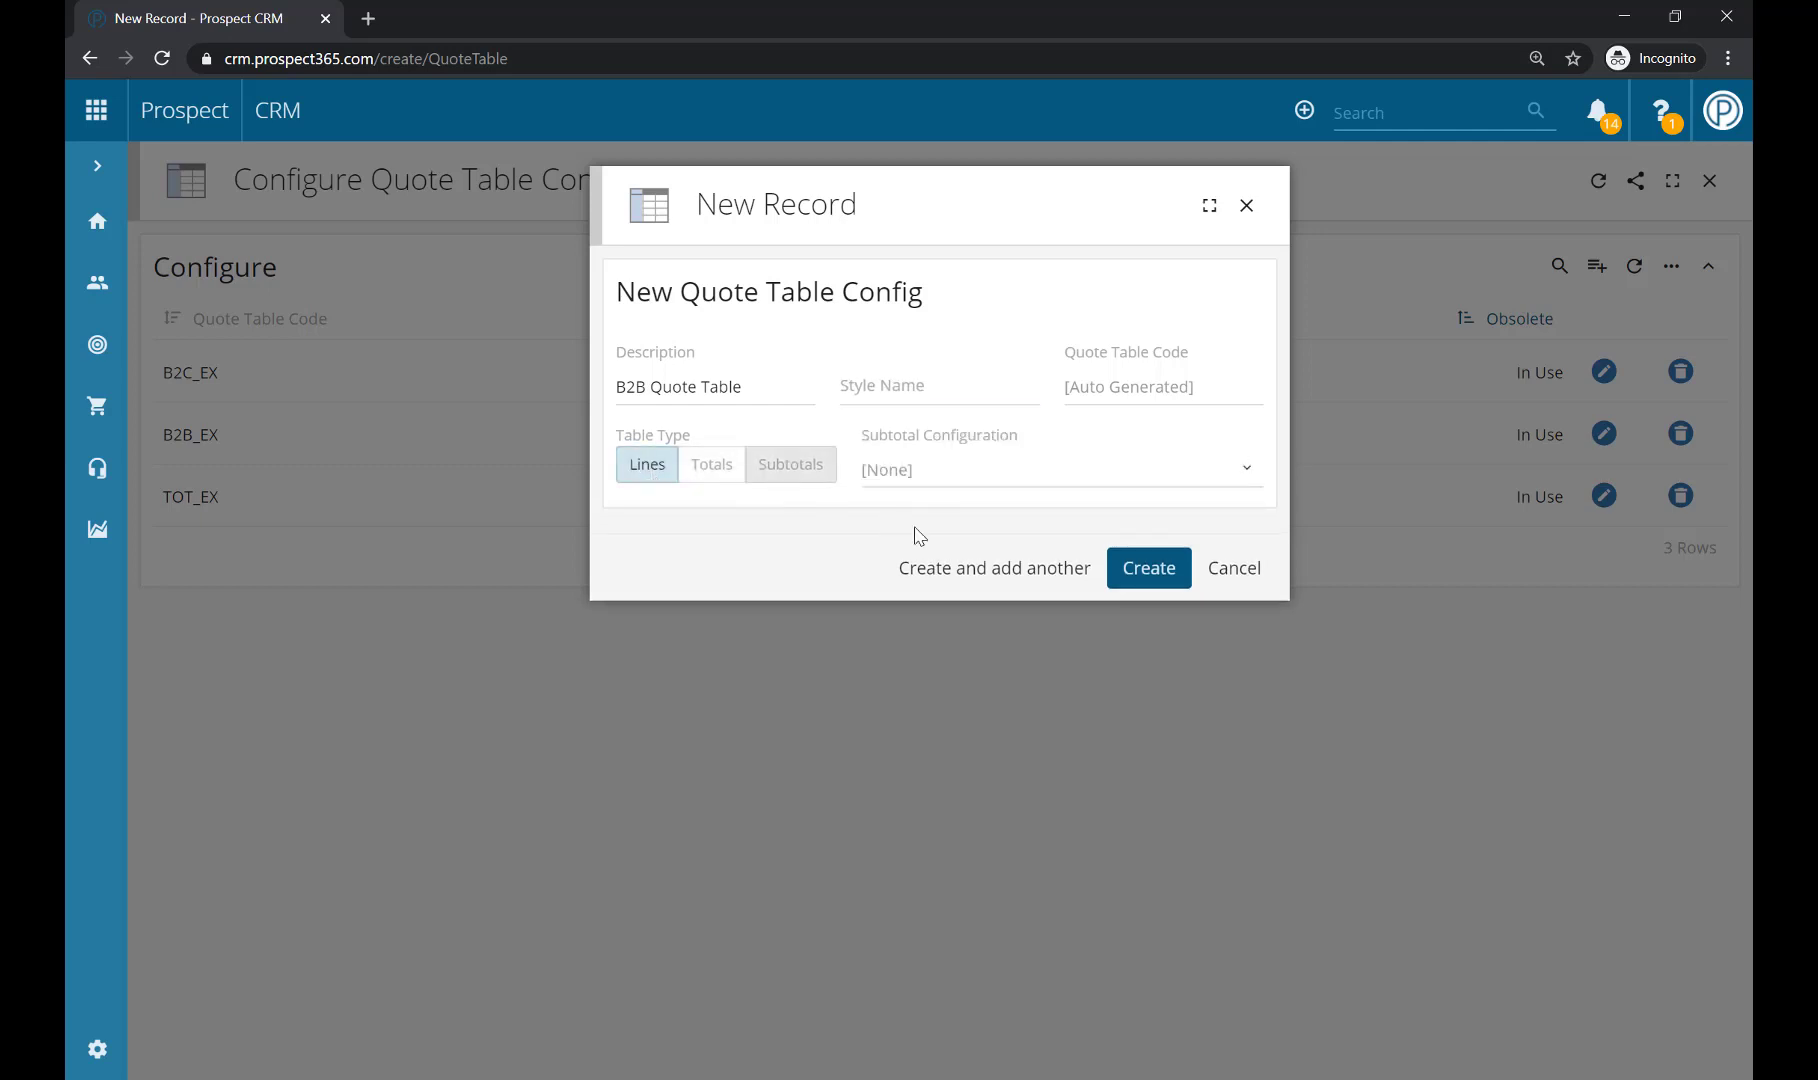
pyautogui.click(1157, 568)
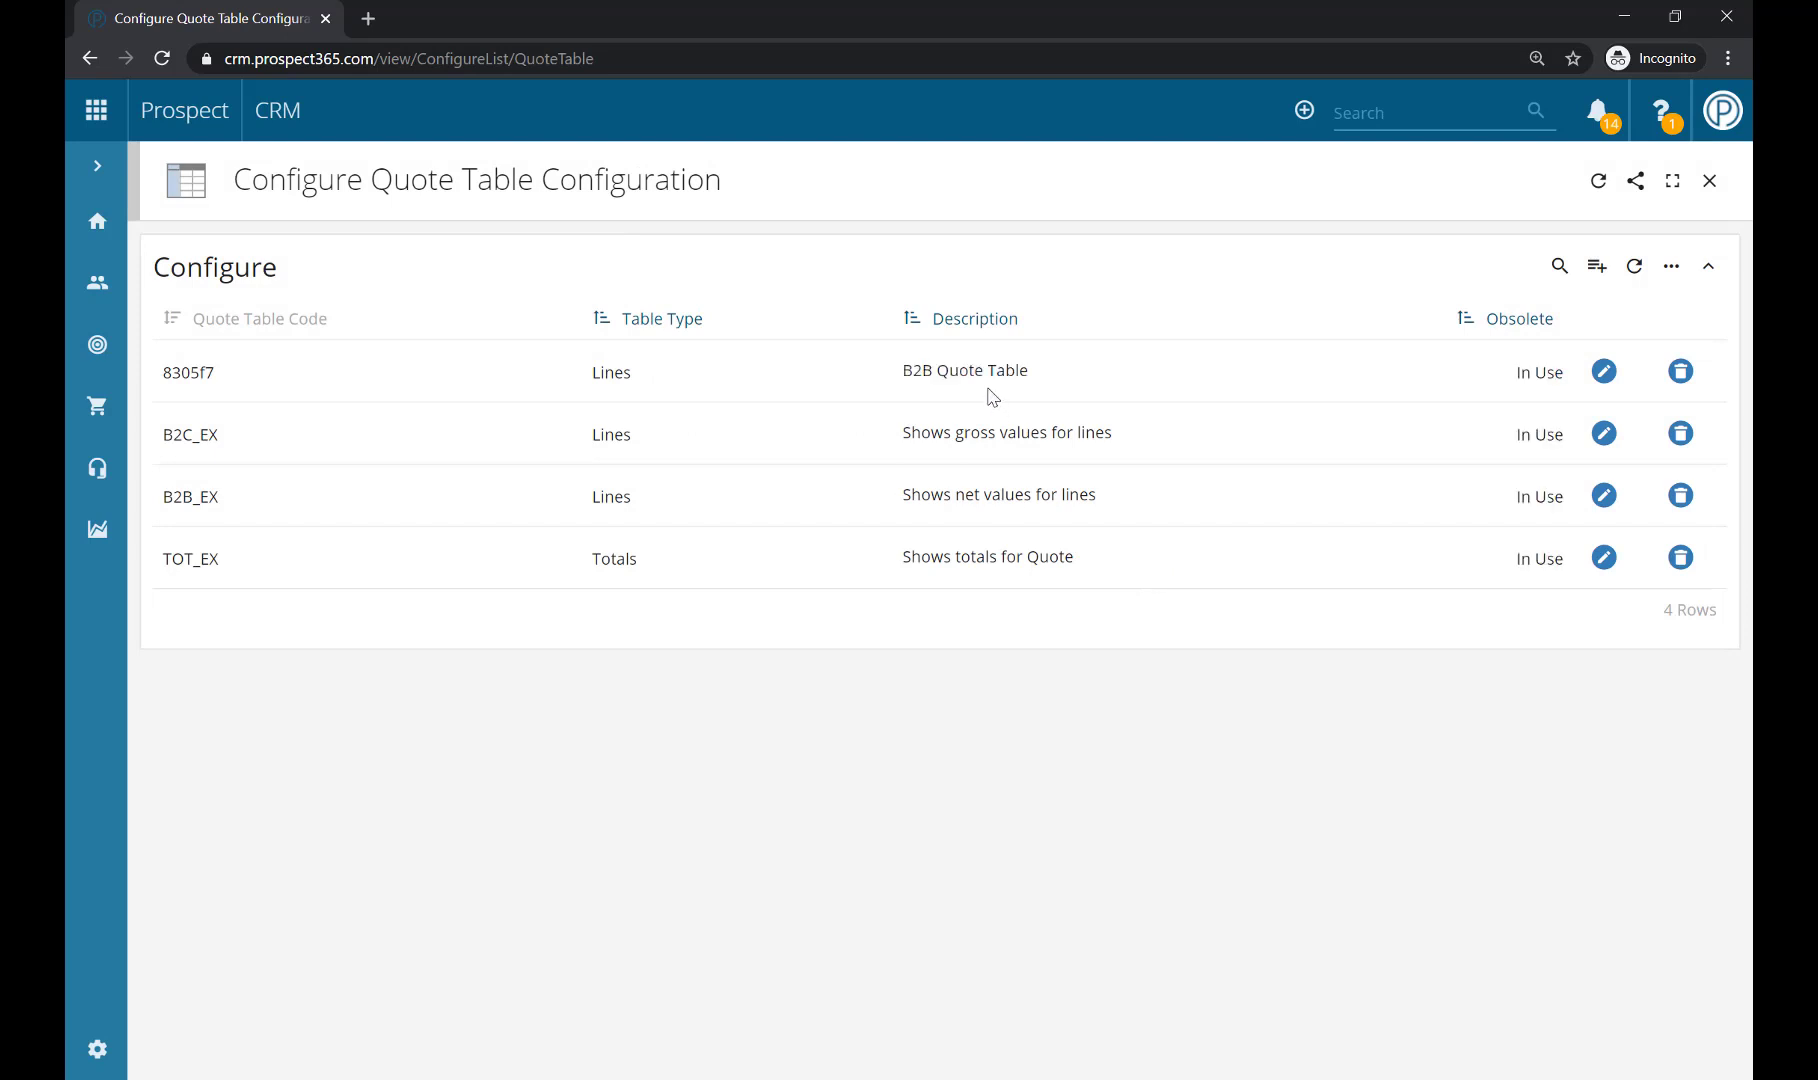
# Open the B2B Quote Table configuration's settings panel to find its column titles.
pyautogui.tripleClick(964, 369)
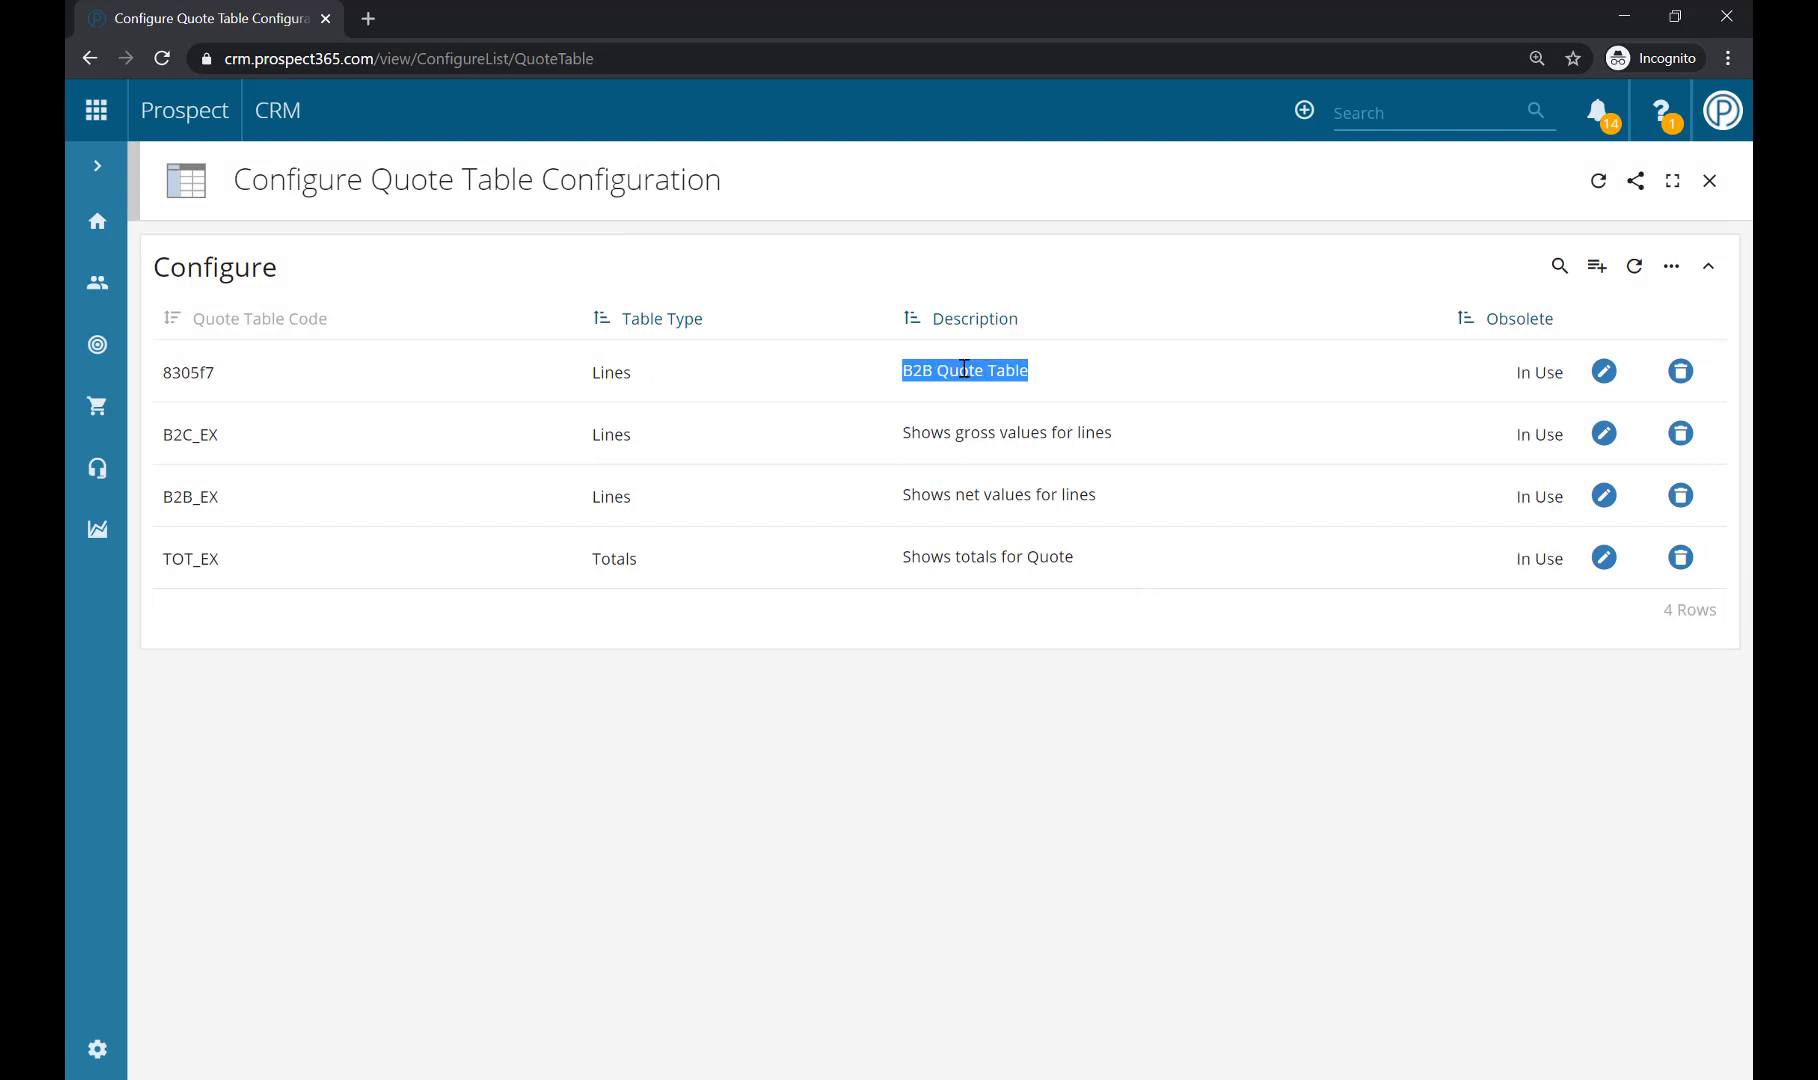
pyautogui.click(1112, 385)
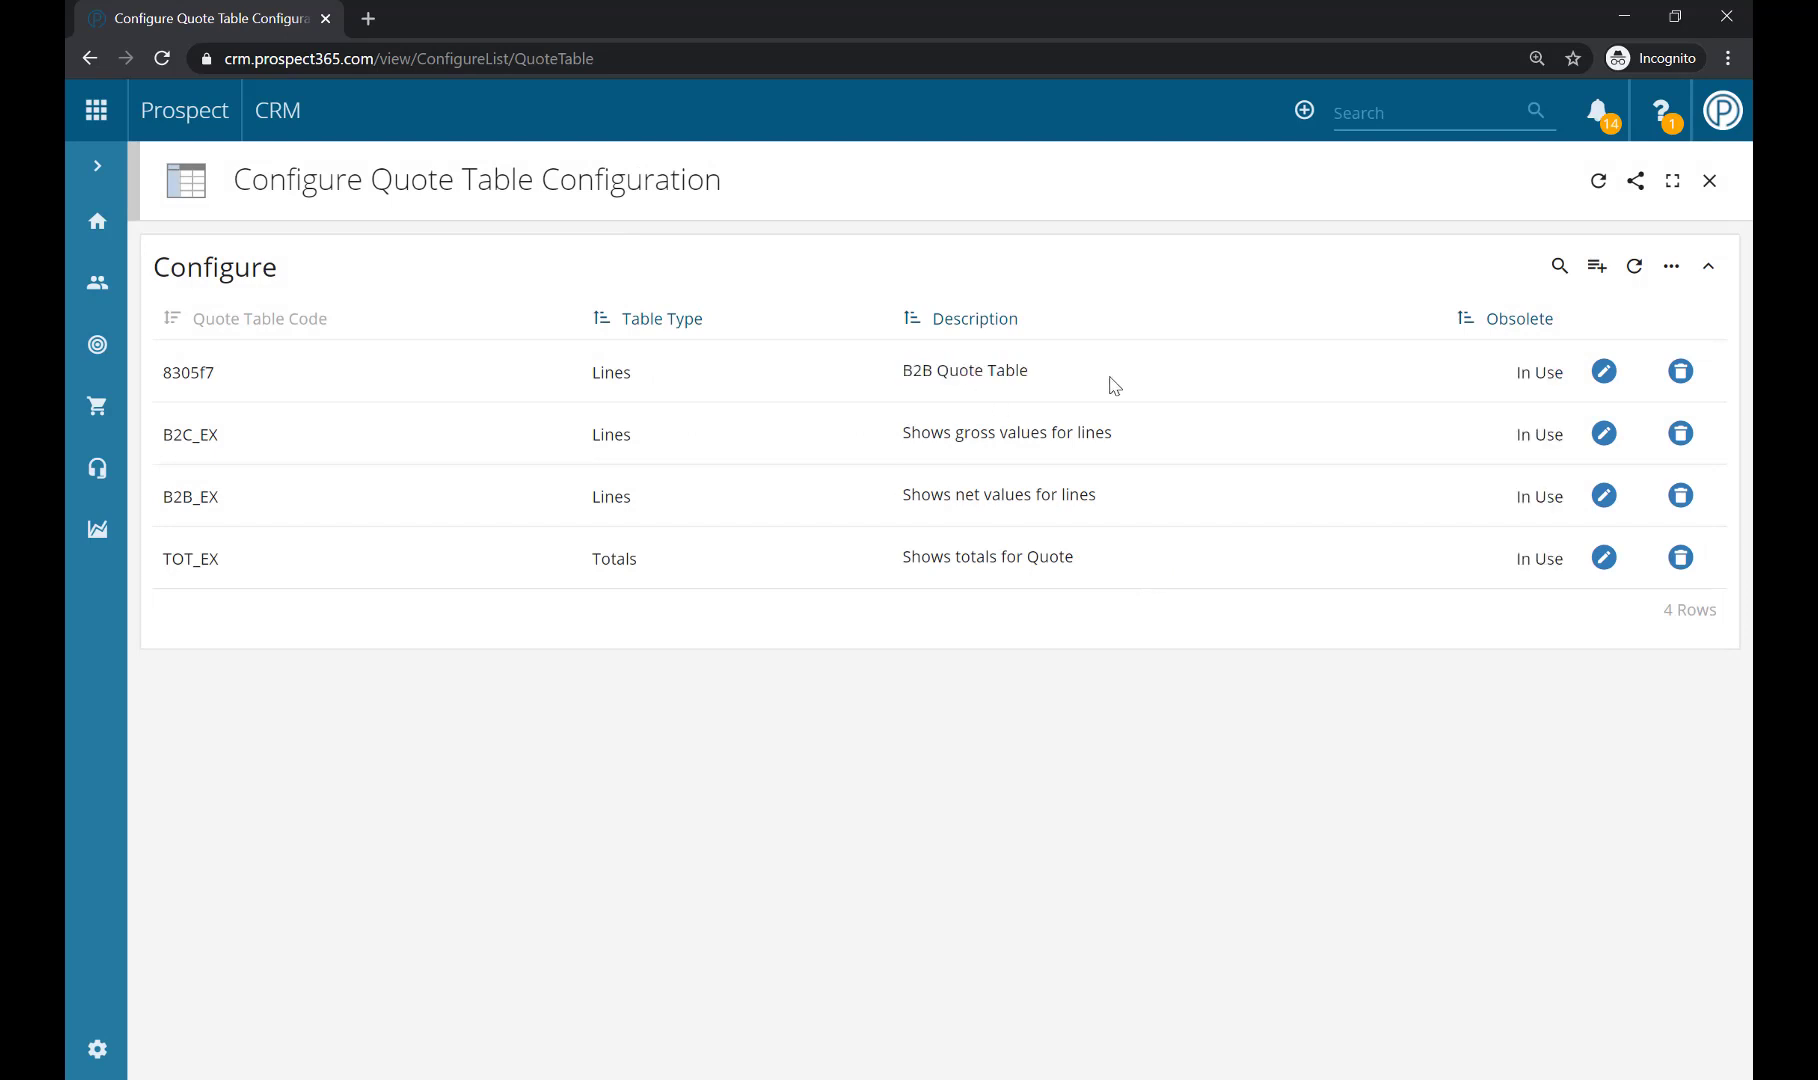
pyautogui.click(1600, 375)
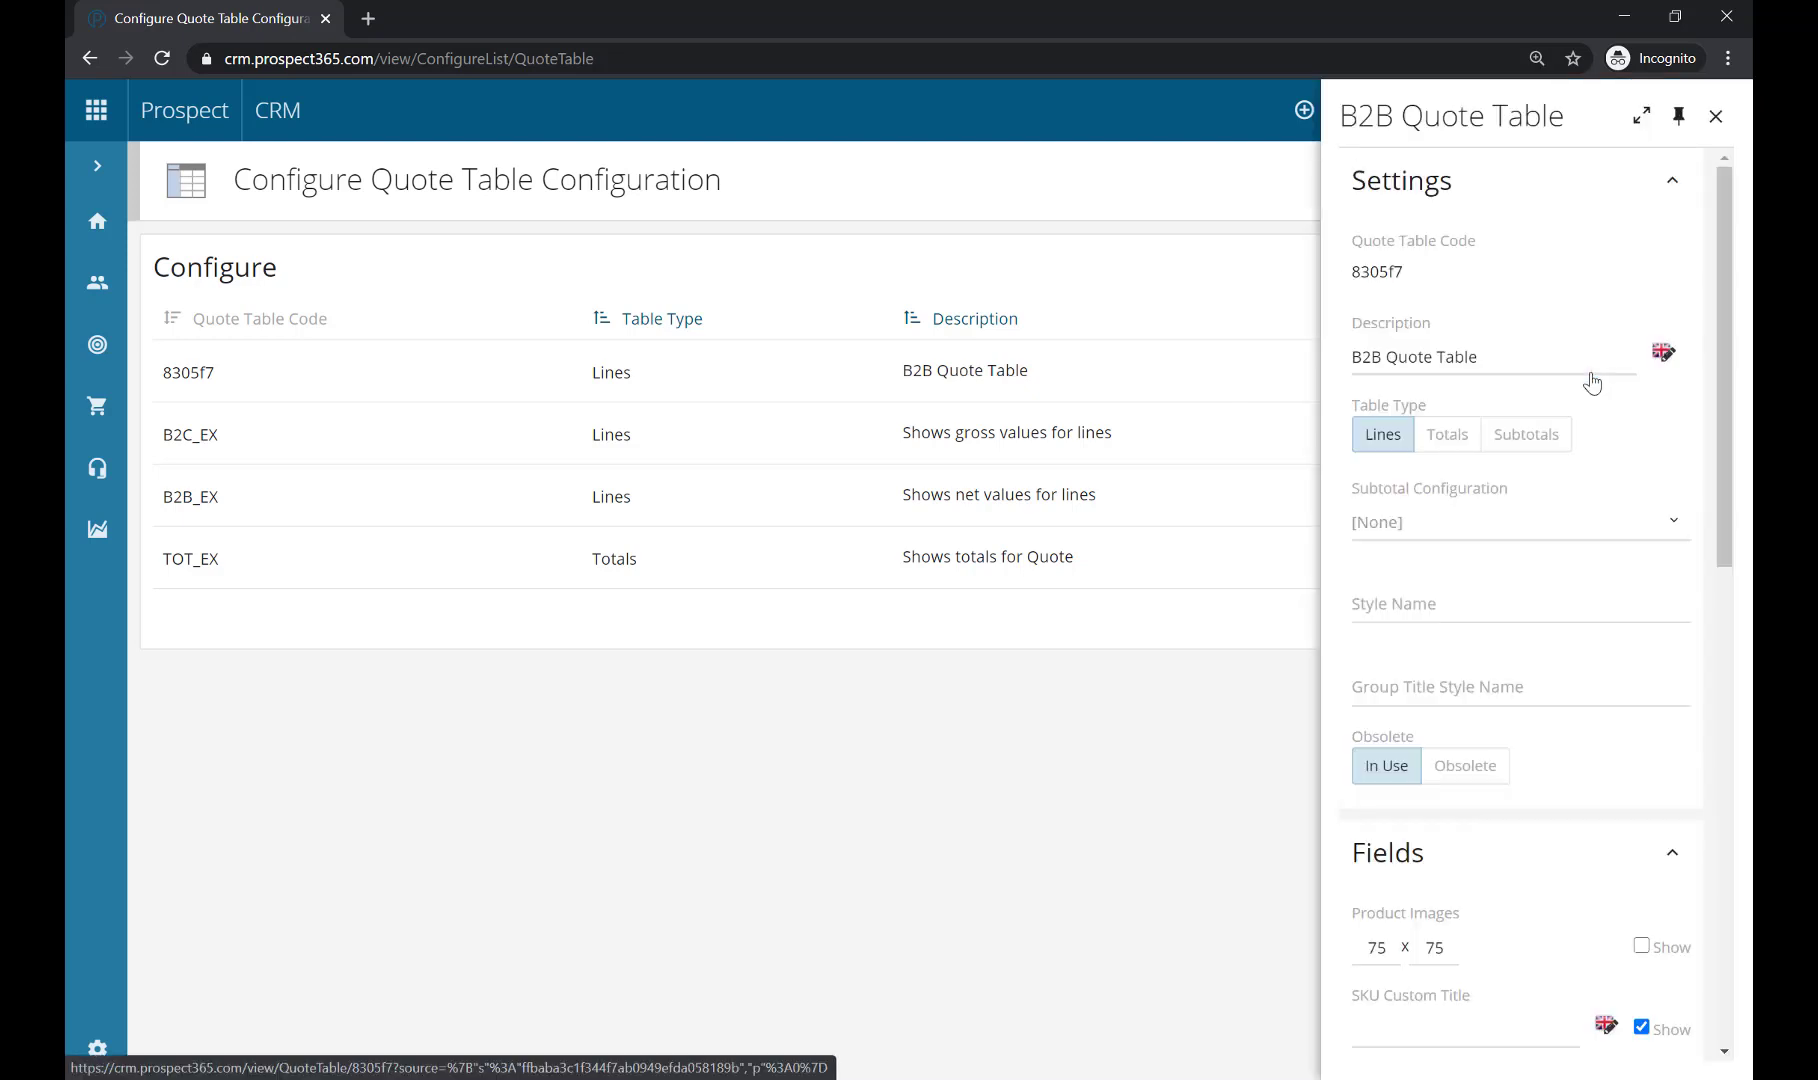
pyautogui.scroll(-4, 1571, 606)
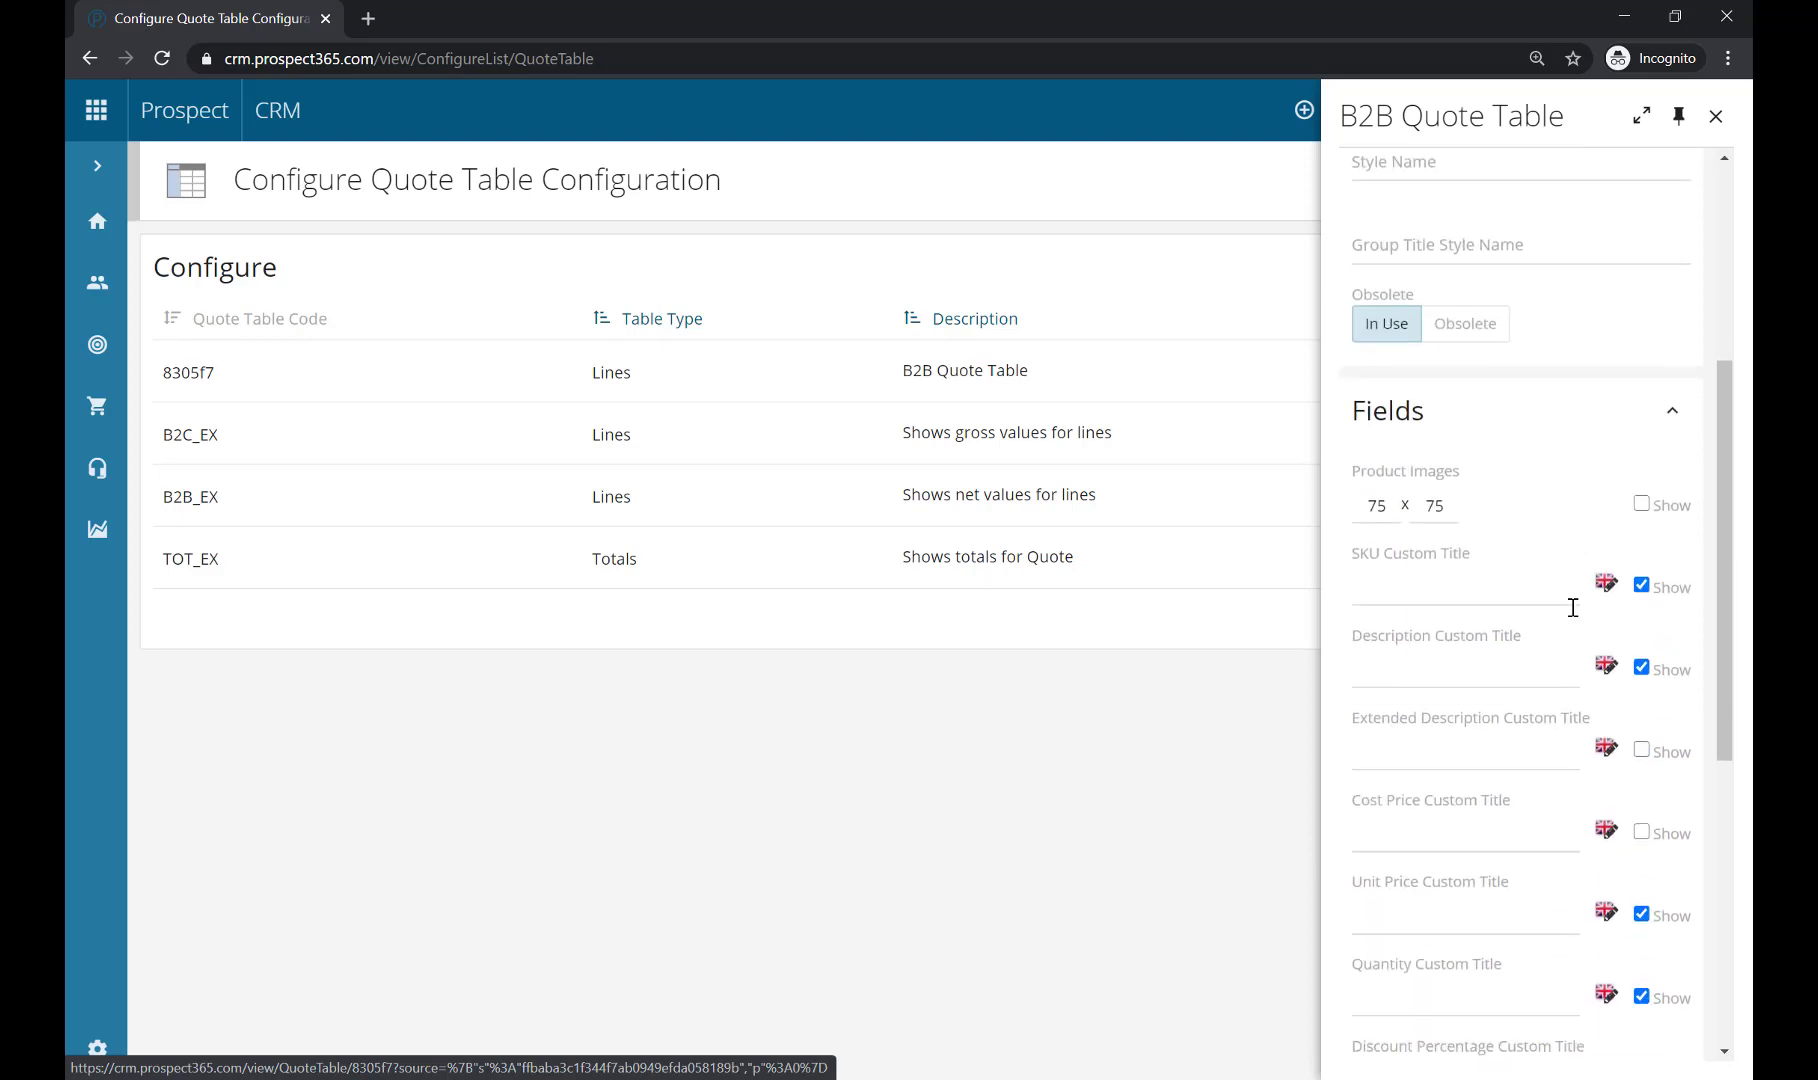
pyautogui.scroll(-2, 1573, 607)
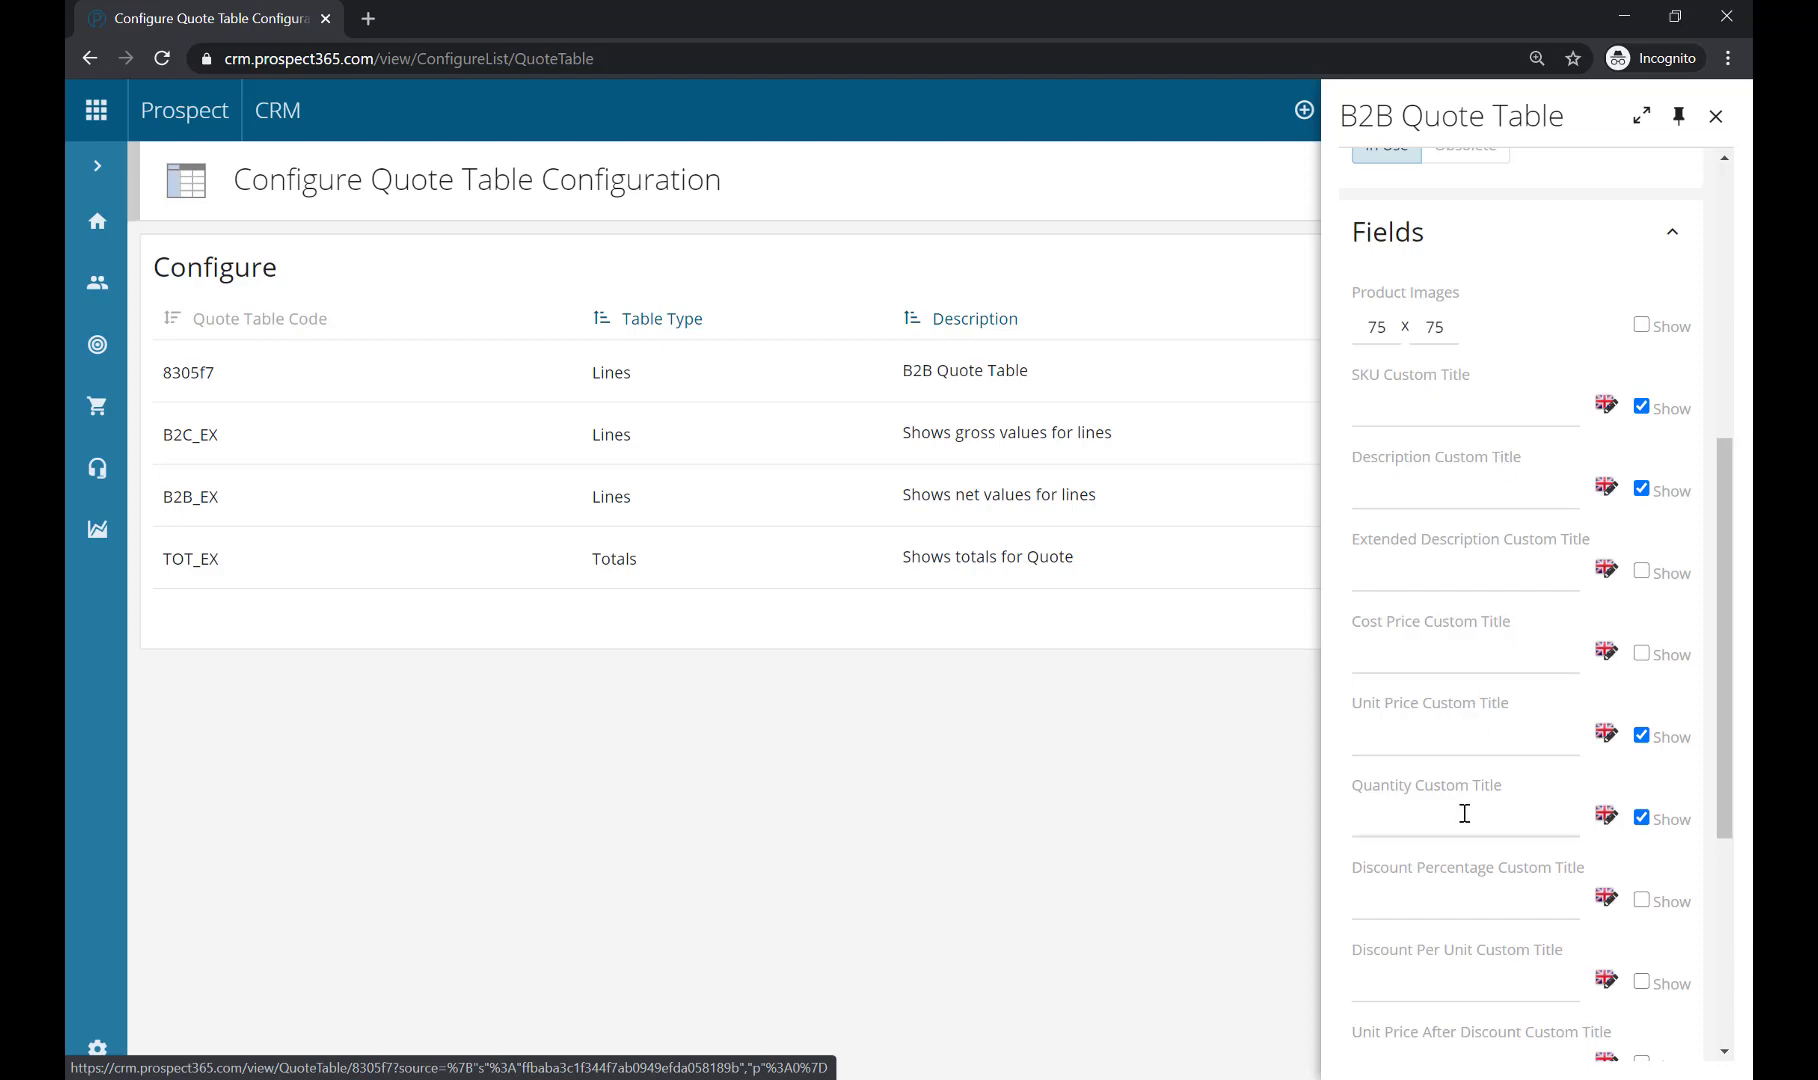
pyautogui.scroll(-4, 1464, 813)
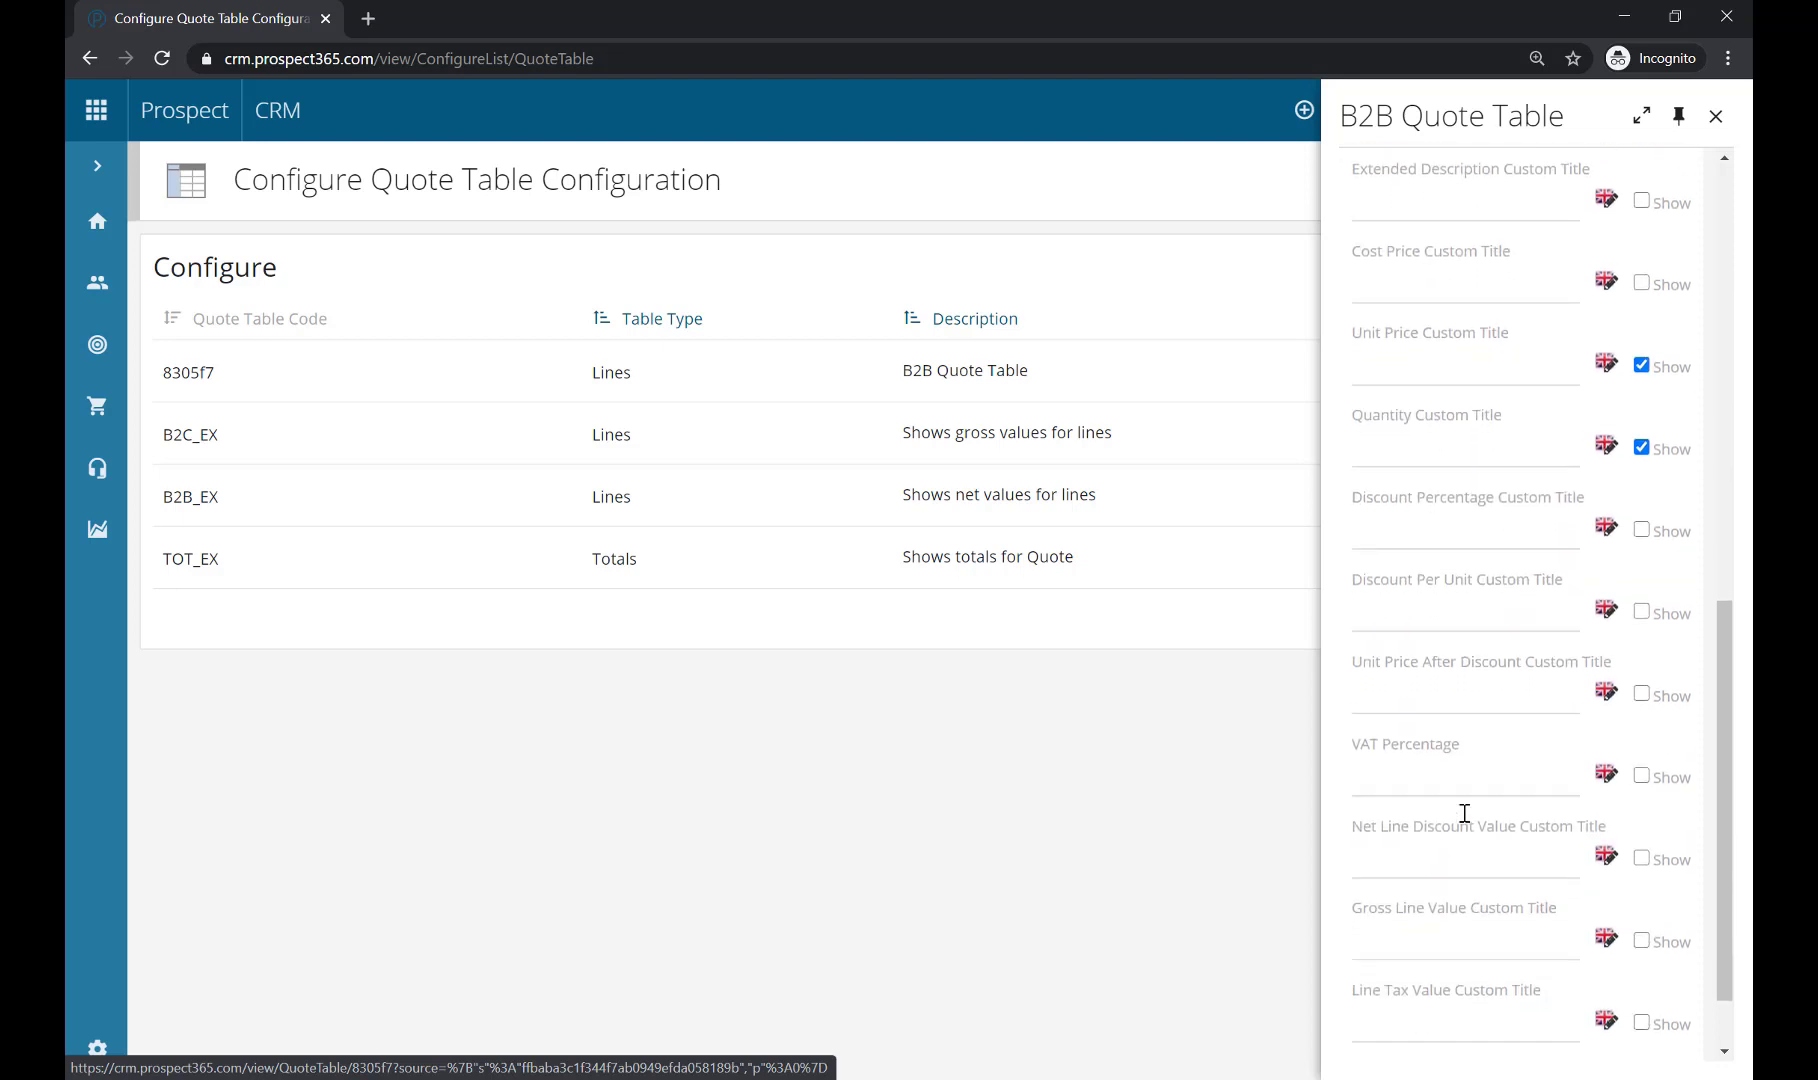
pyautogui.scroll(-1, 1464, 813)
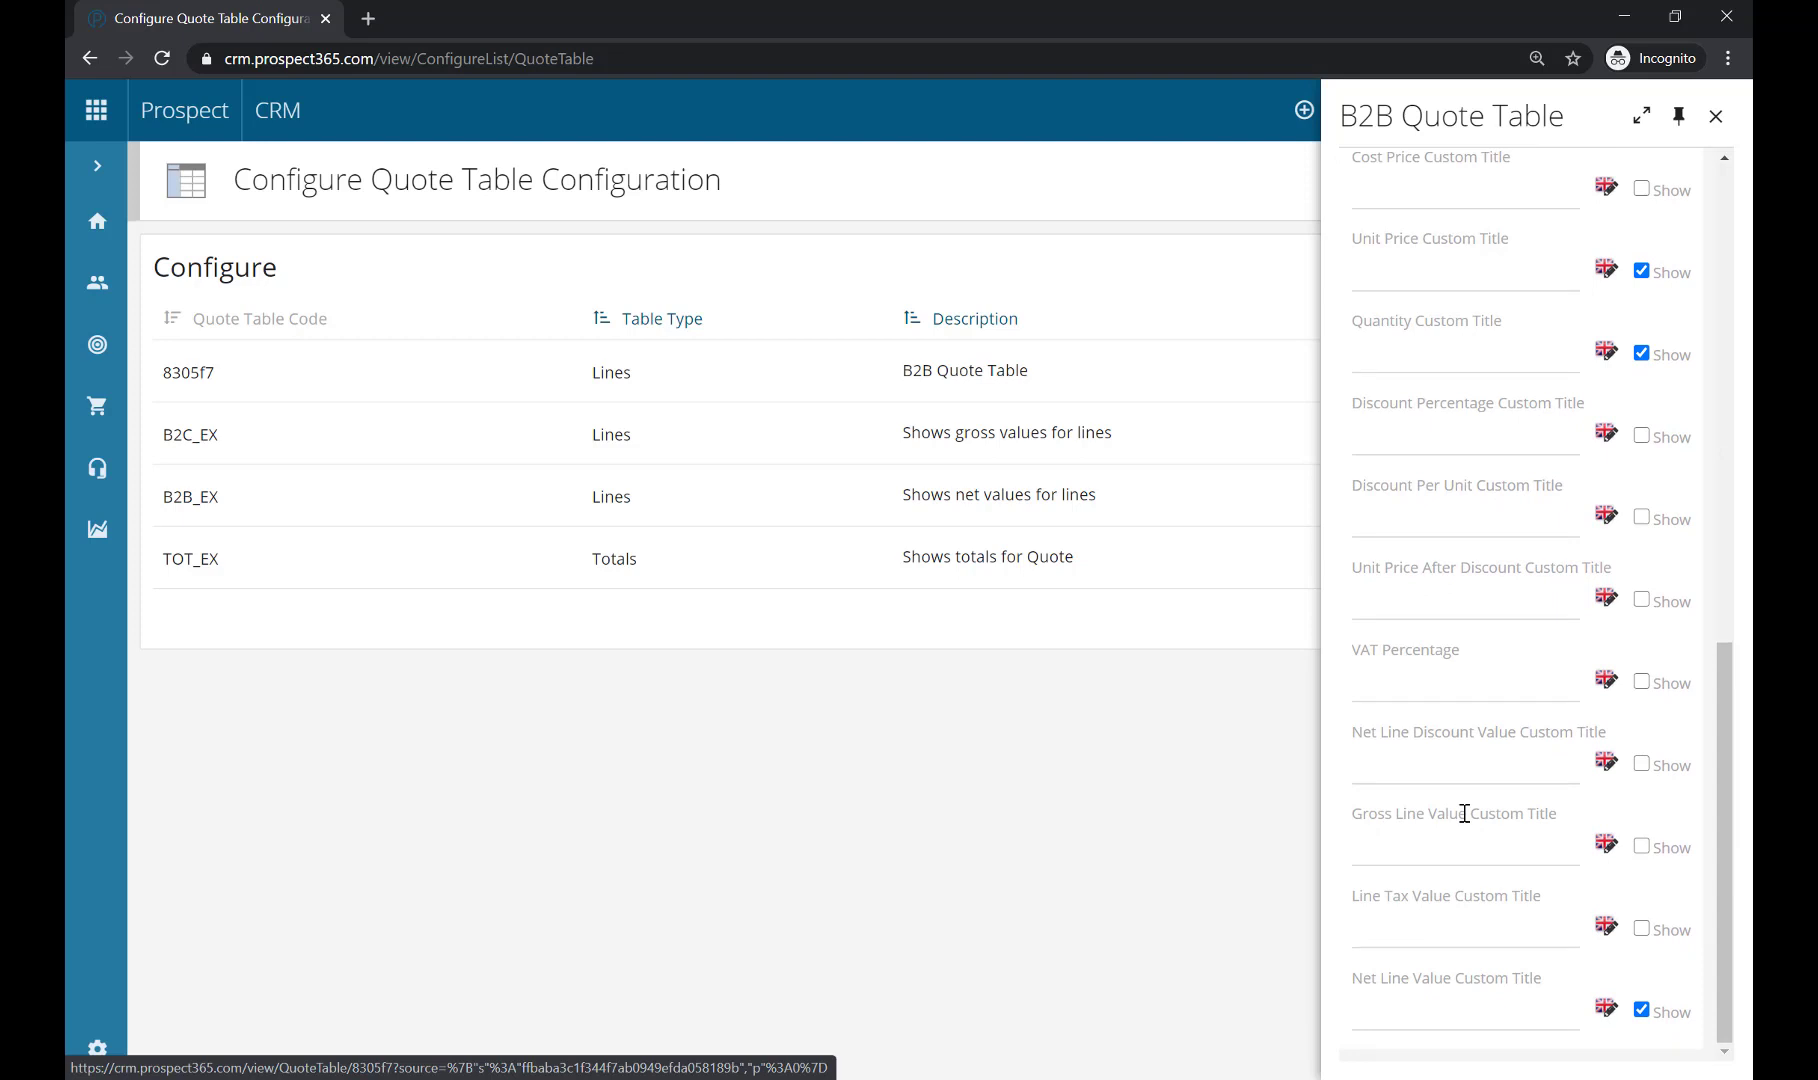
pyautogui.scroll(3, 1464, 813)
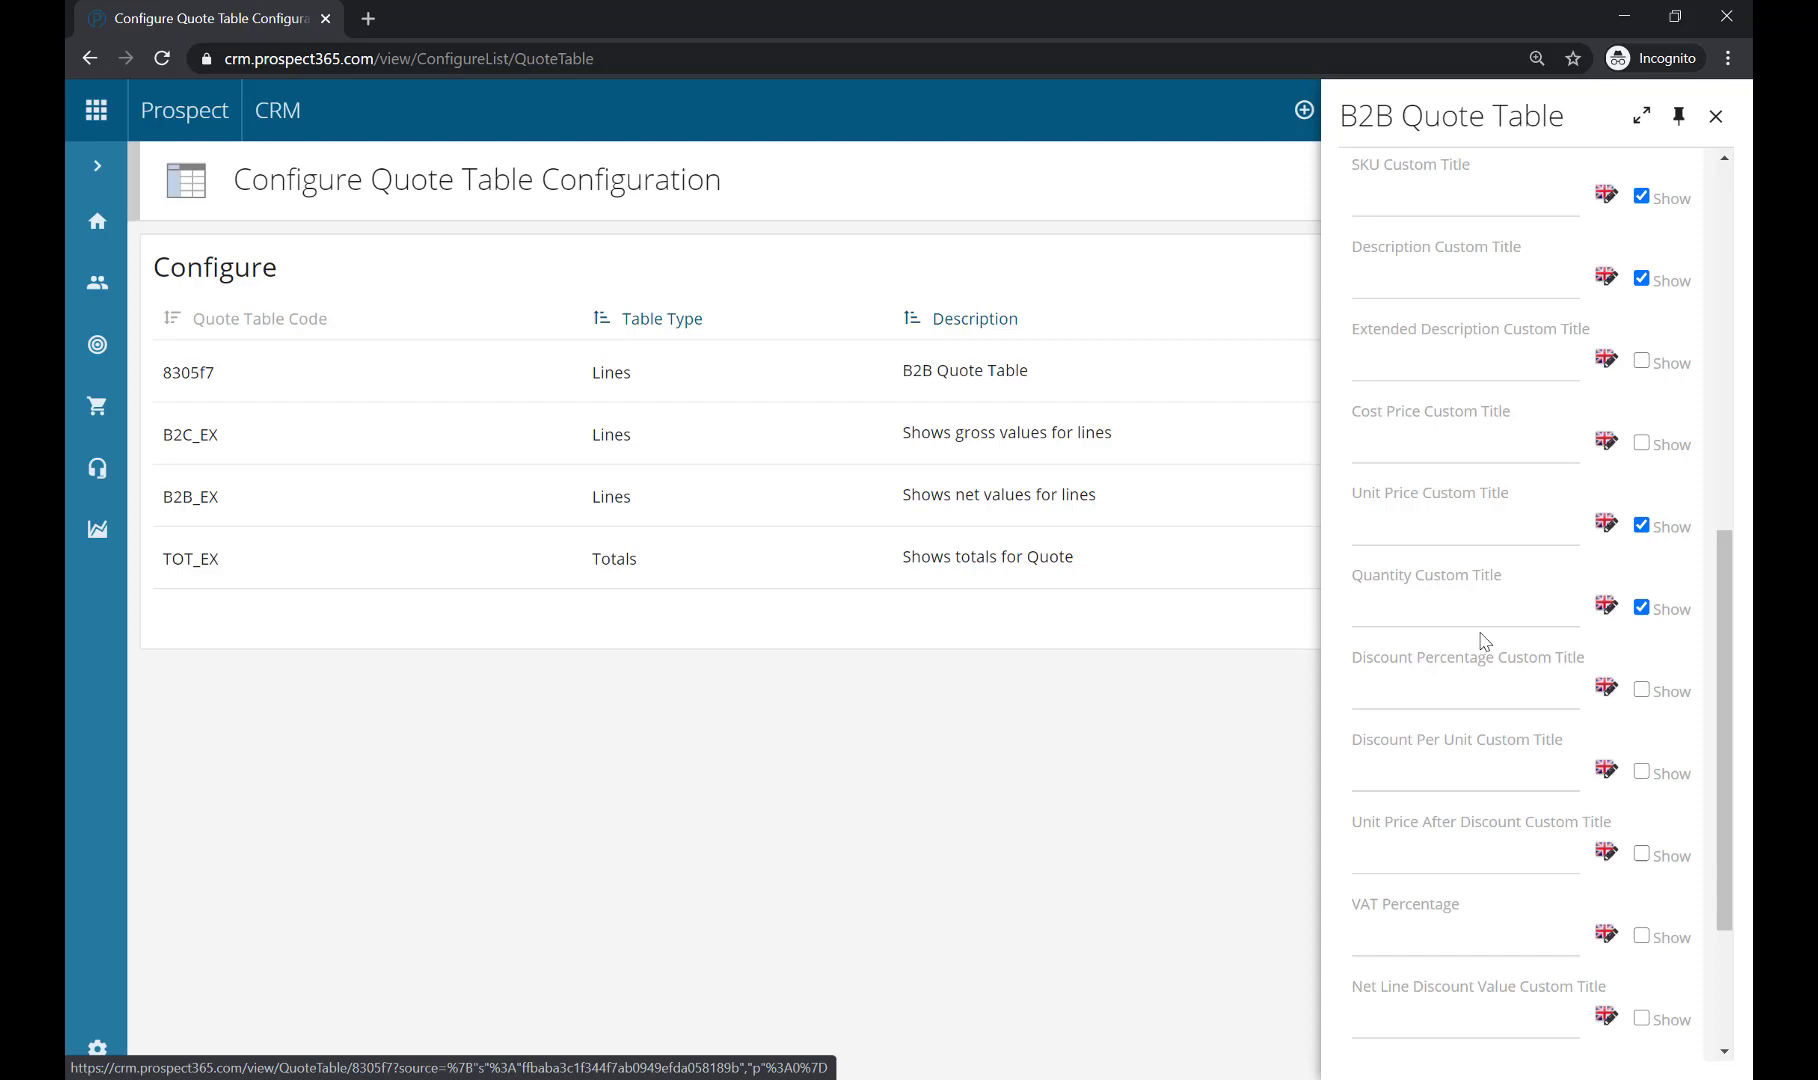
pyautogui.scroll(2, 1484, 571)
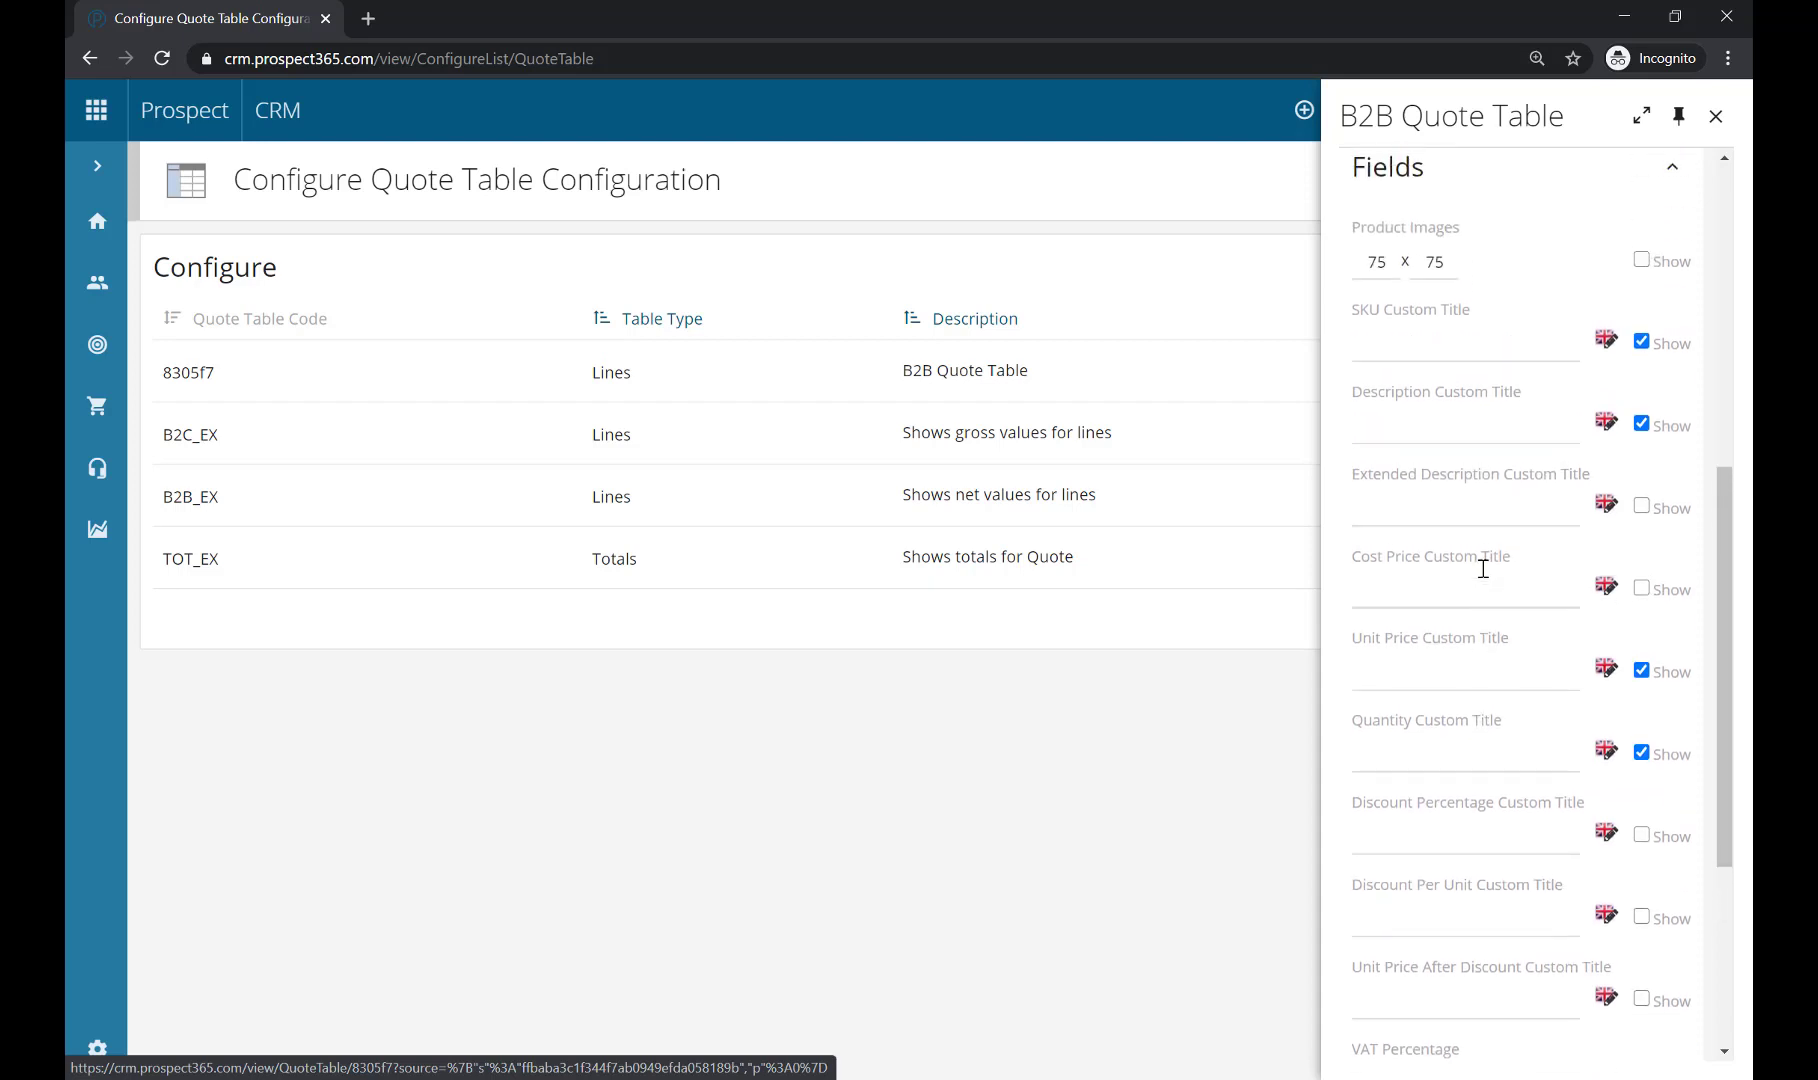
# Enter 'Qty' as the Quantity column's custom title, then close the panel.
pyautogui.click(1410, 754)
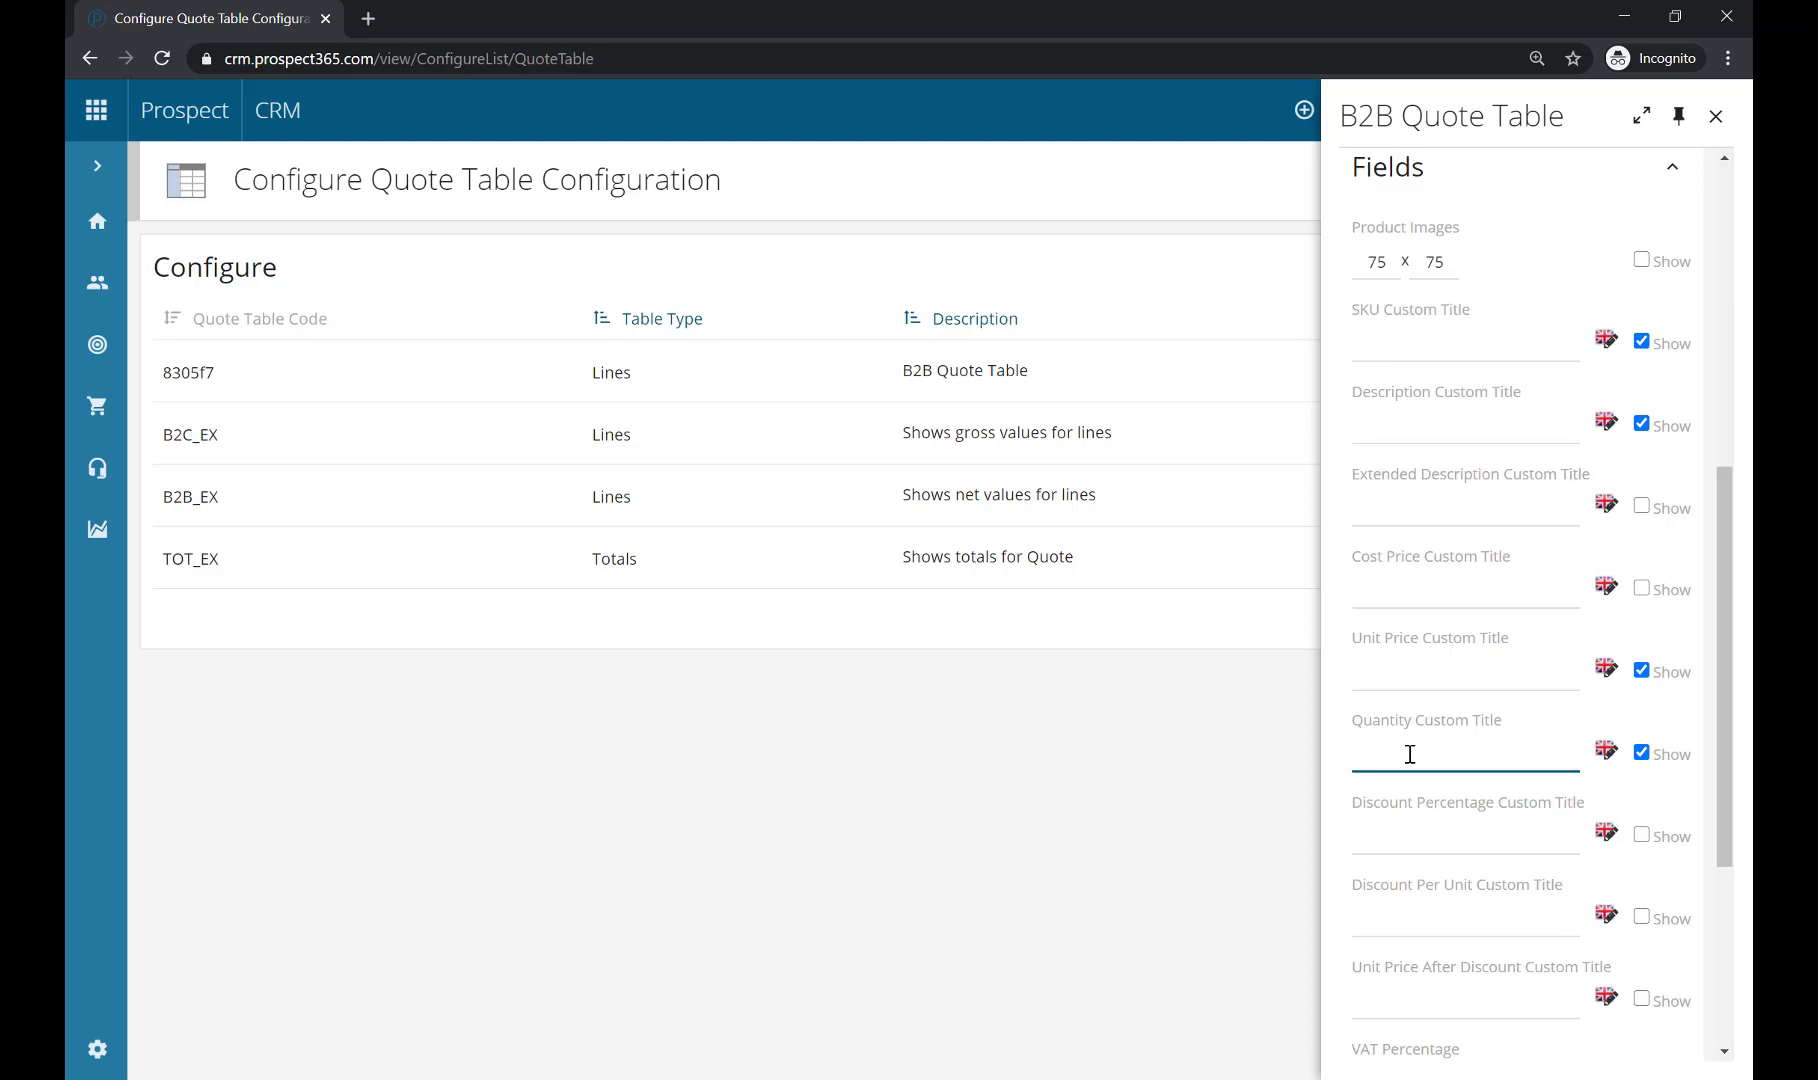
pyautogui.write('Qty')
pyautogui.click(1420, 835)
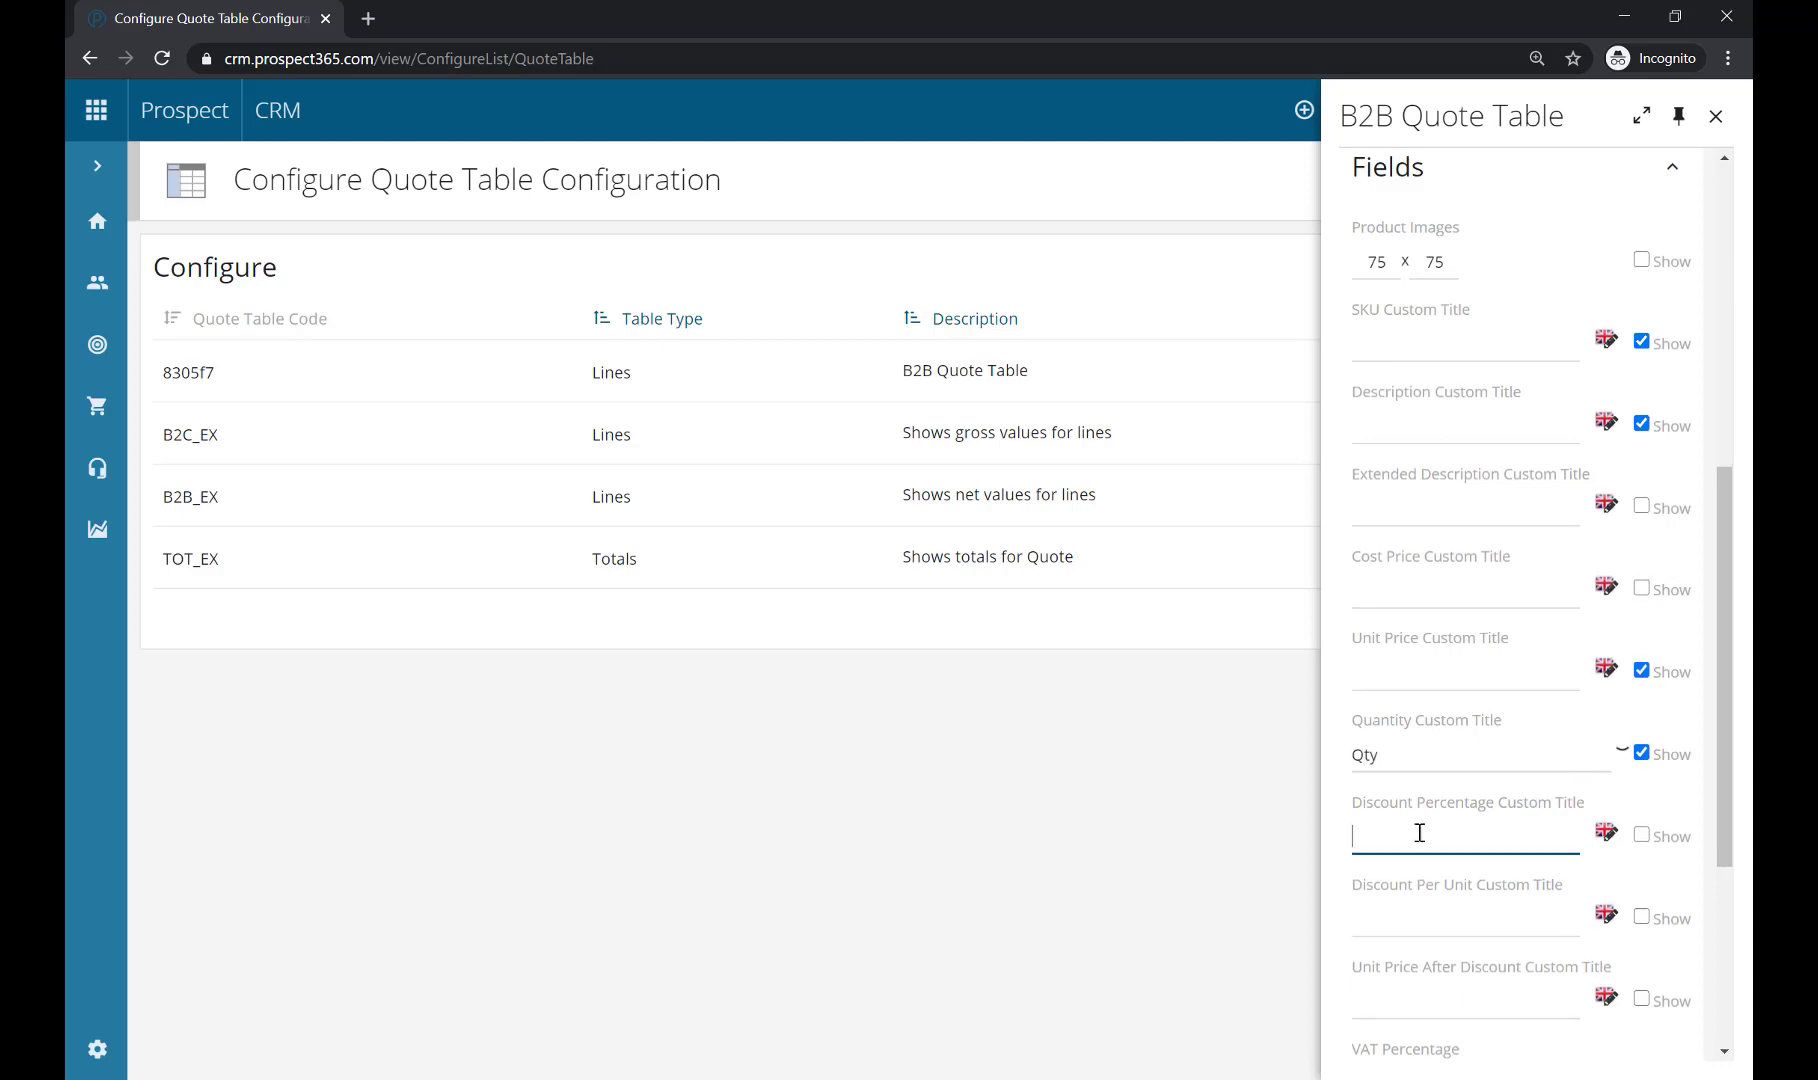
pyautogui.scroll(-3, 1470, 851)
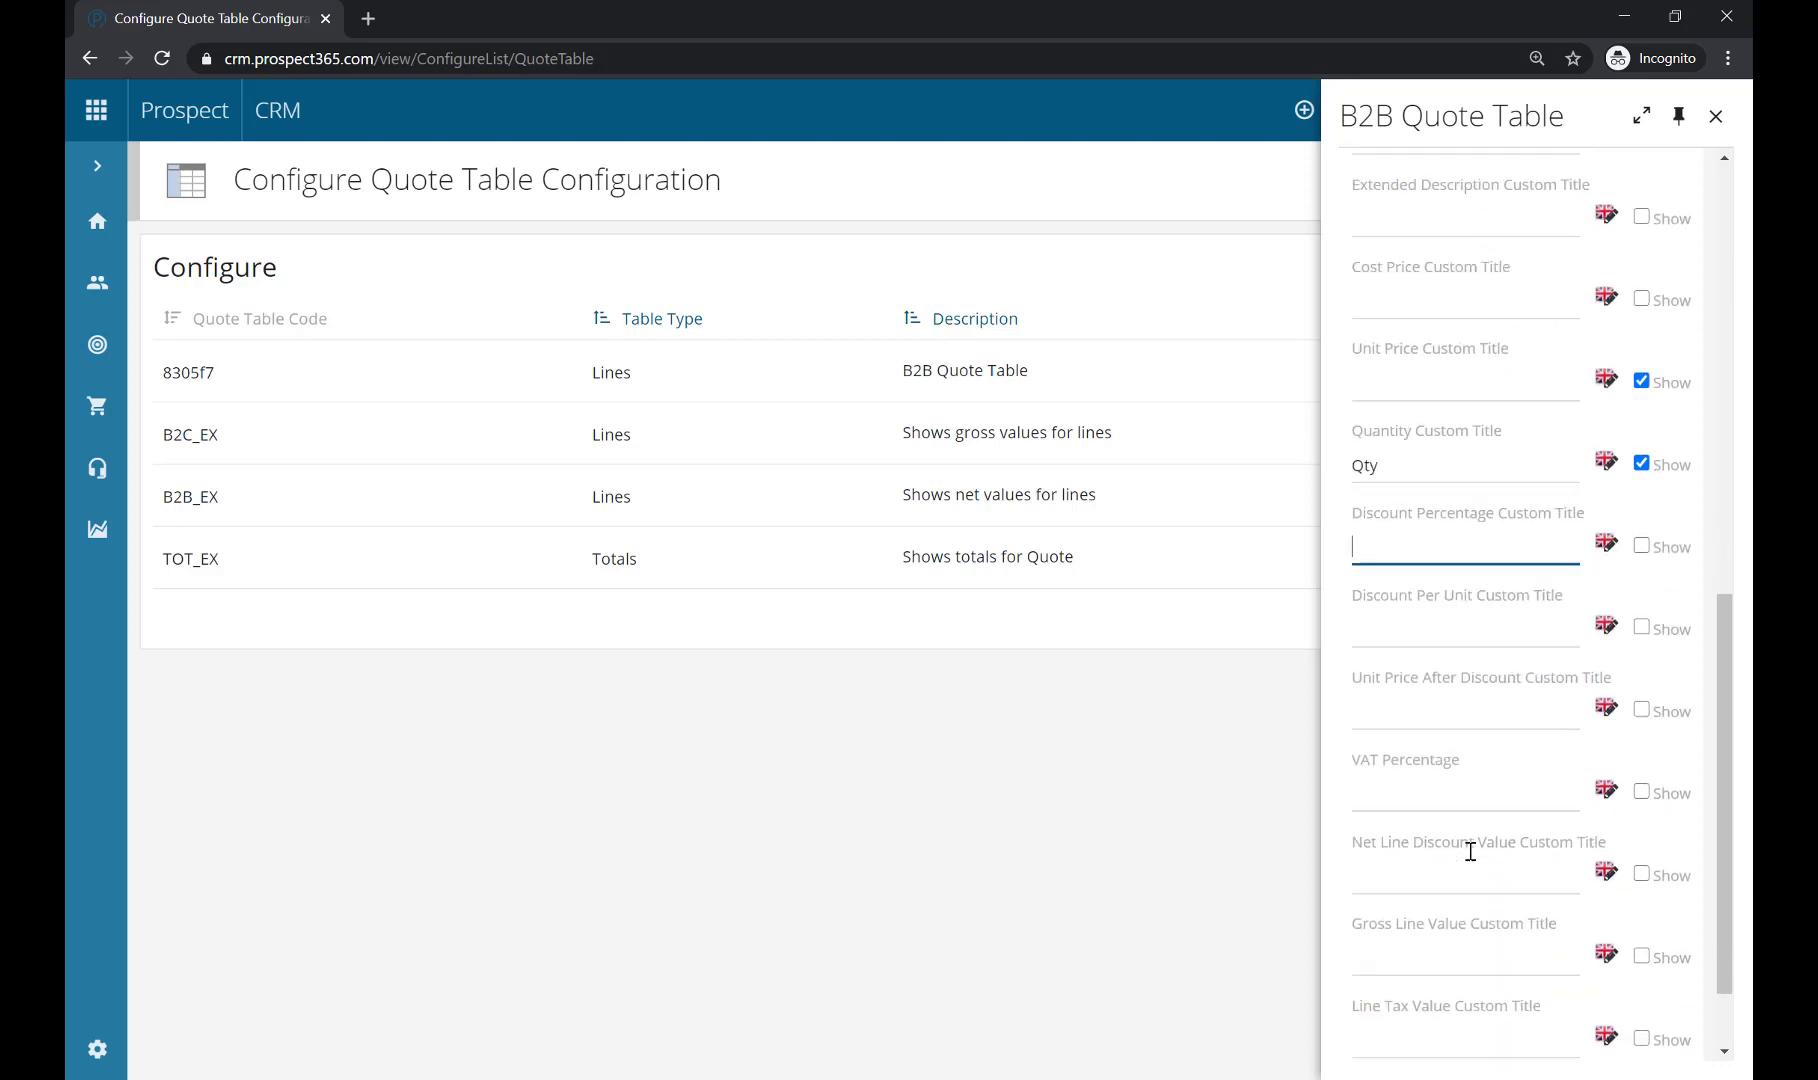
pyautogui.scroll(-1, 1470, 851)
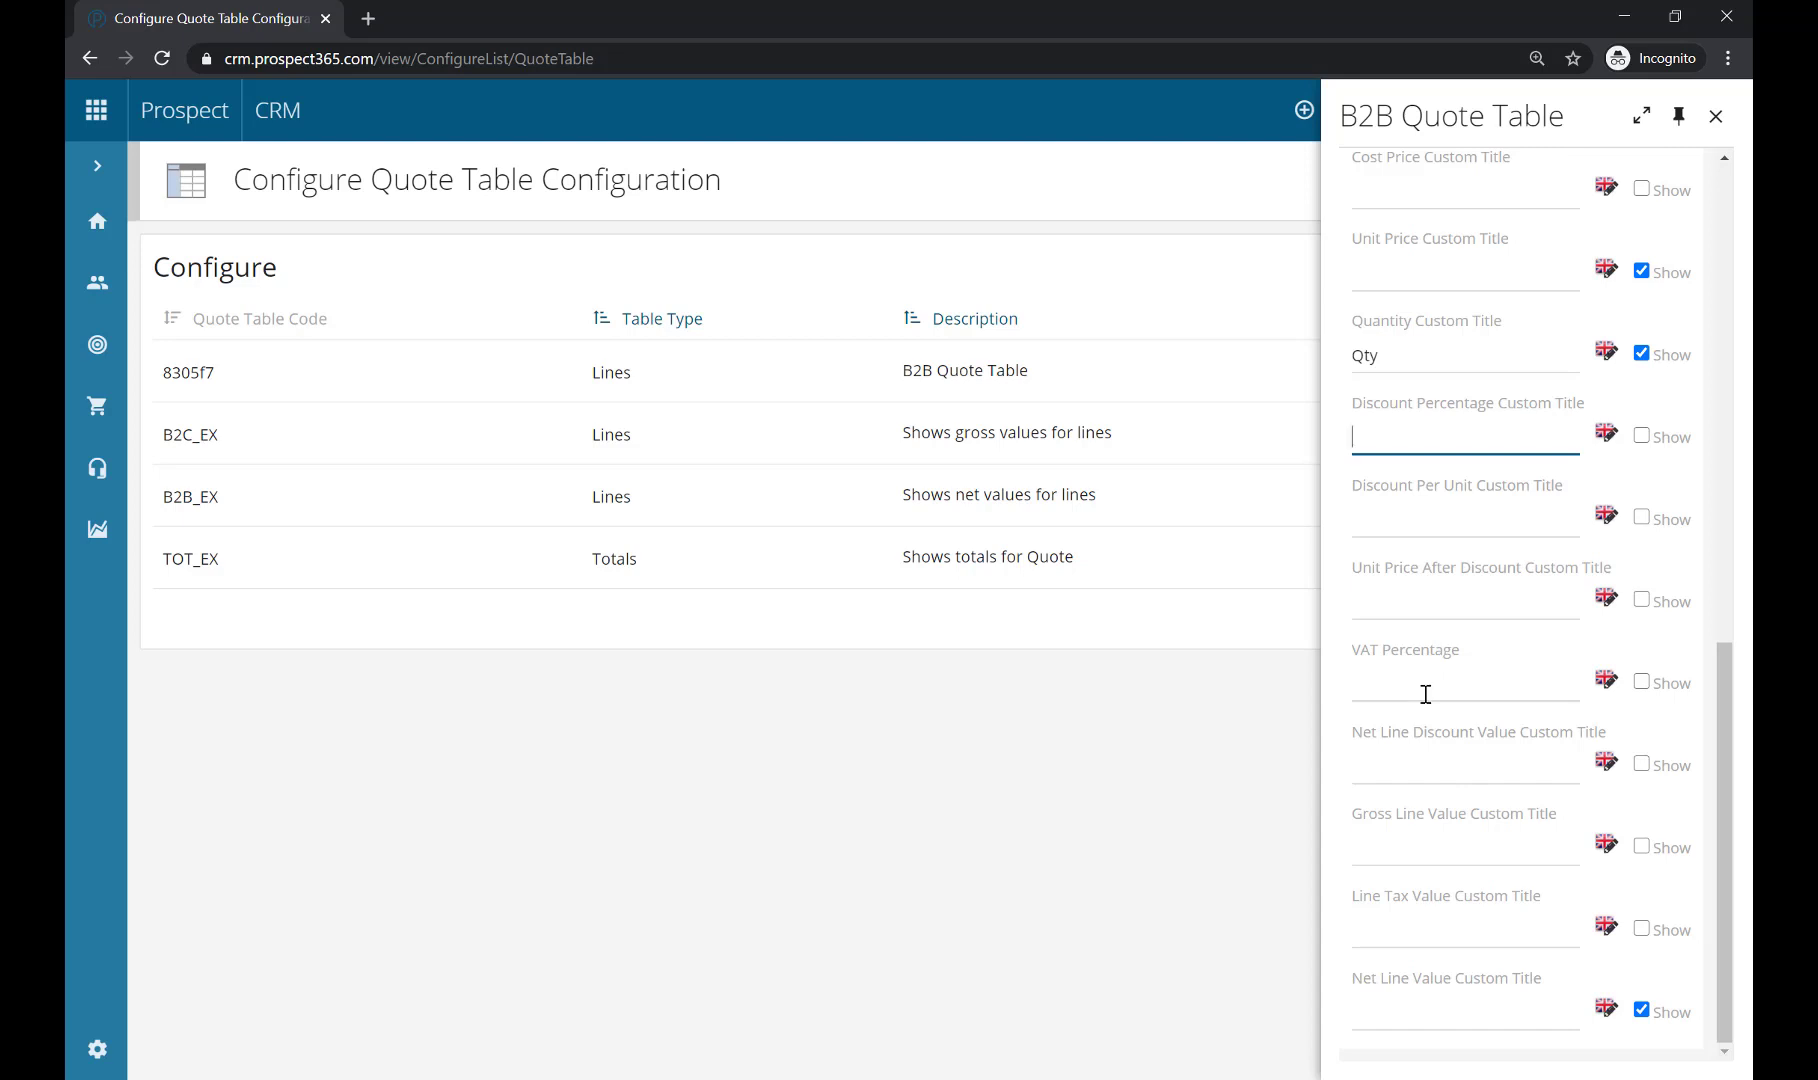
pyautogui.click(1446, 934)
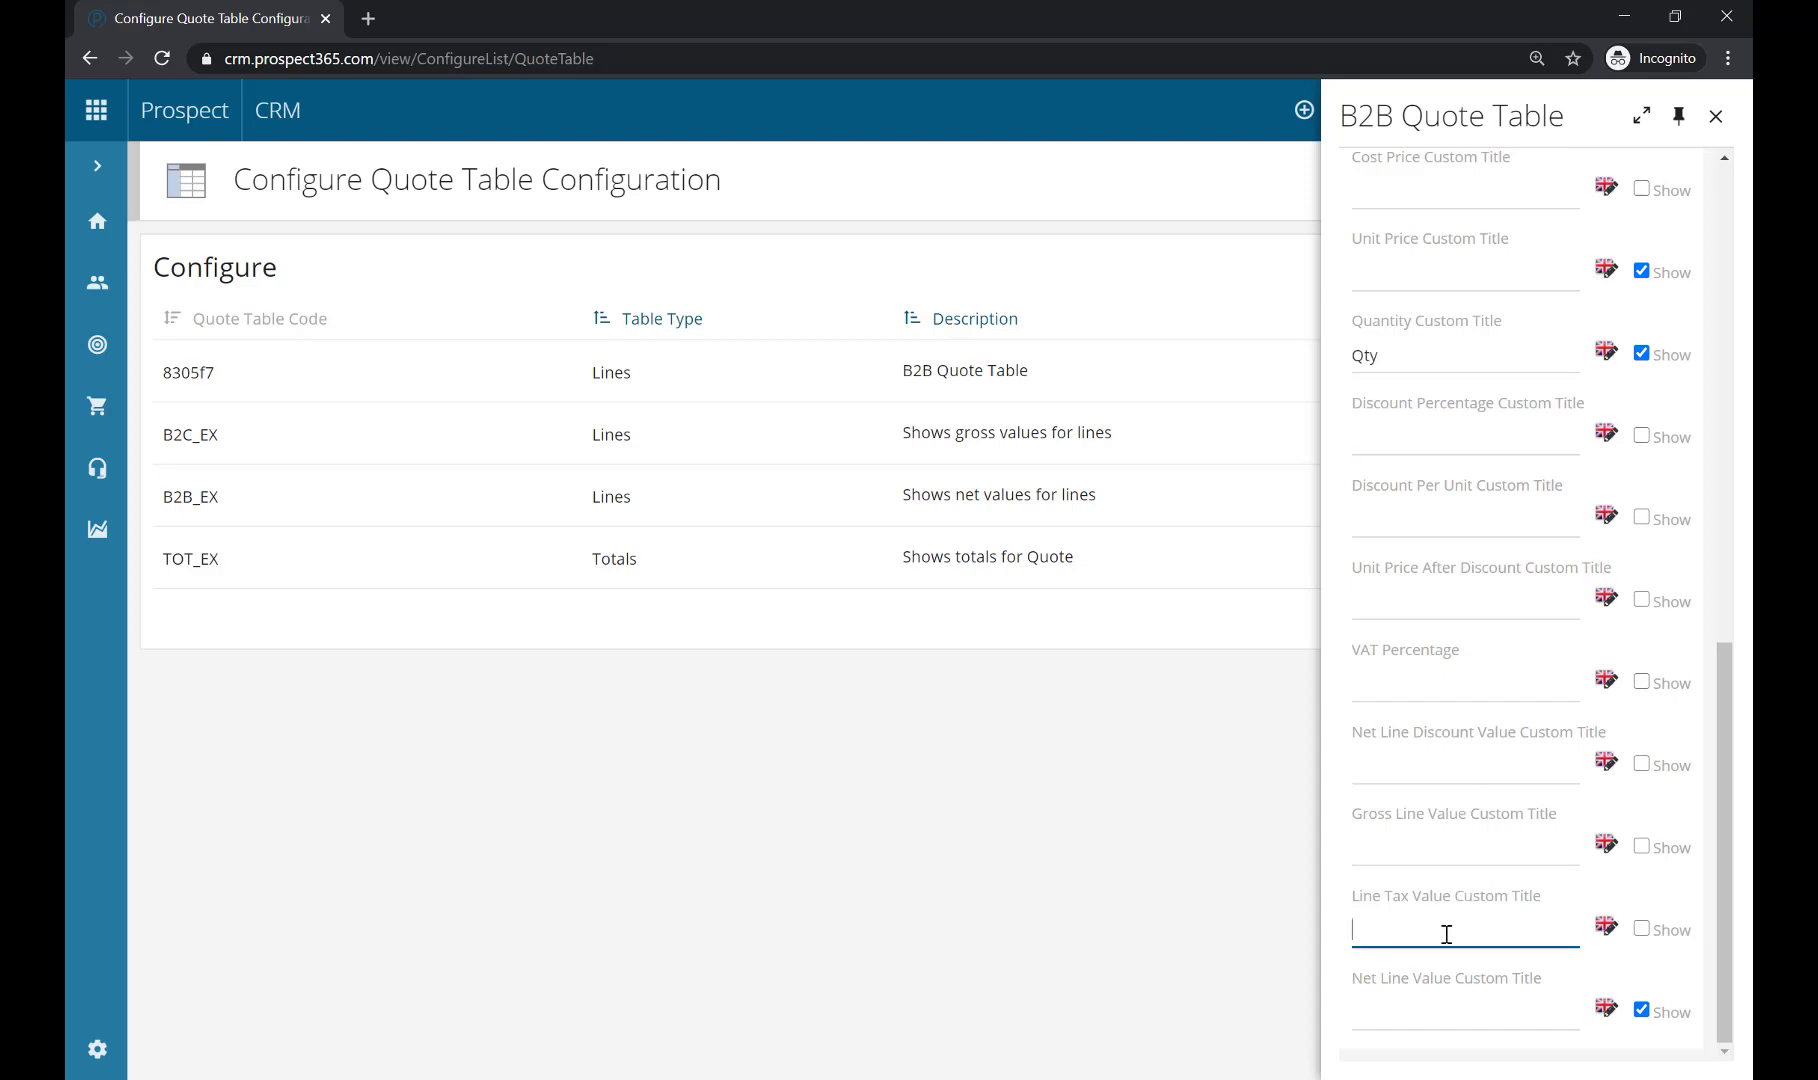
pyautogui.click(1238, 797)
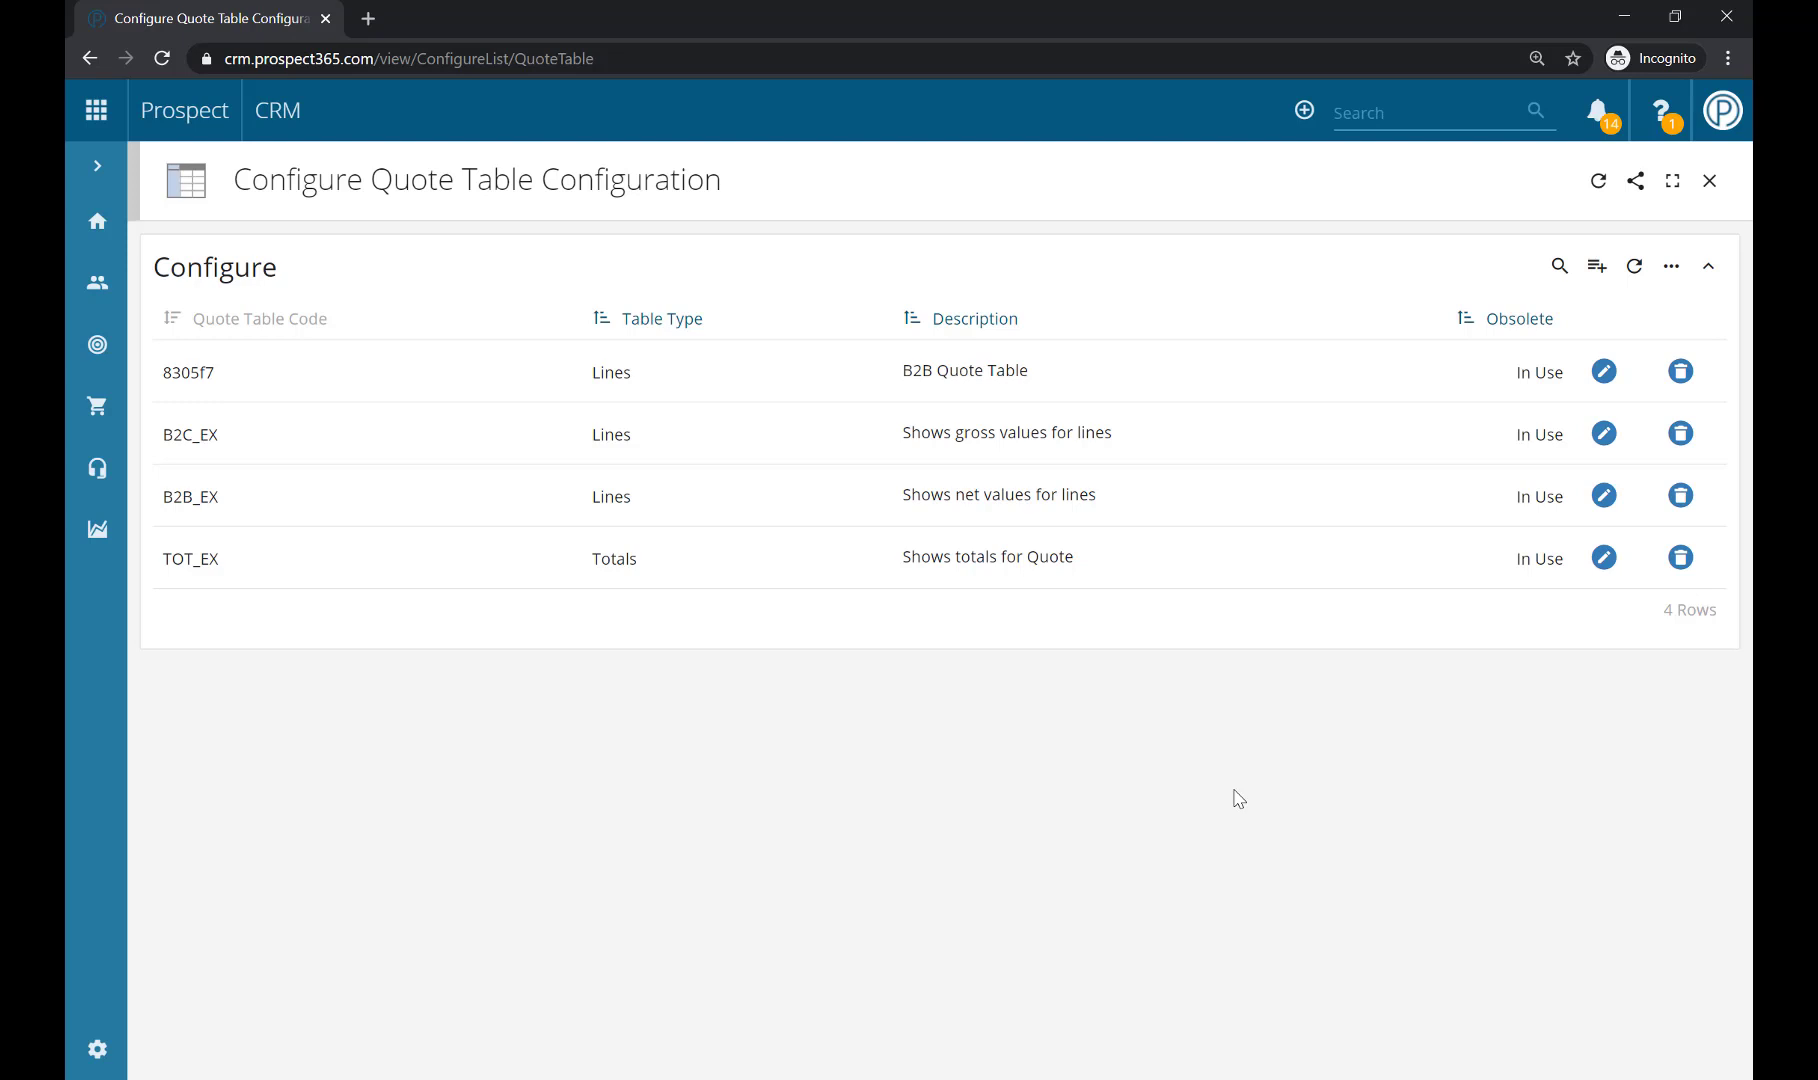
# Add a Totals-type quote table configuration with the description 'B2B Totals Table'.
pyautogui.click(1601, 274)
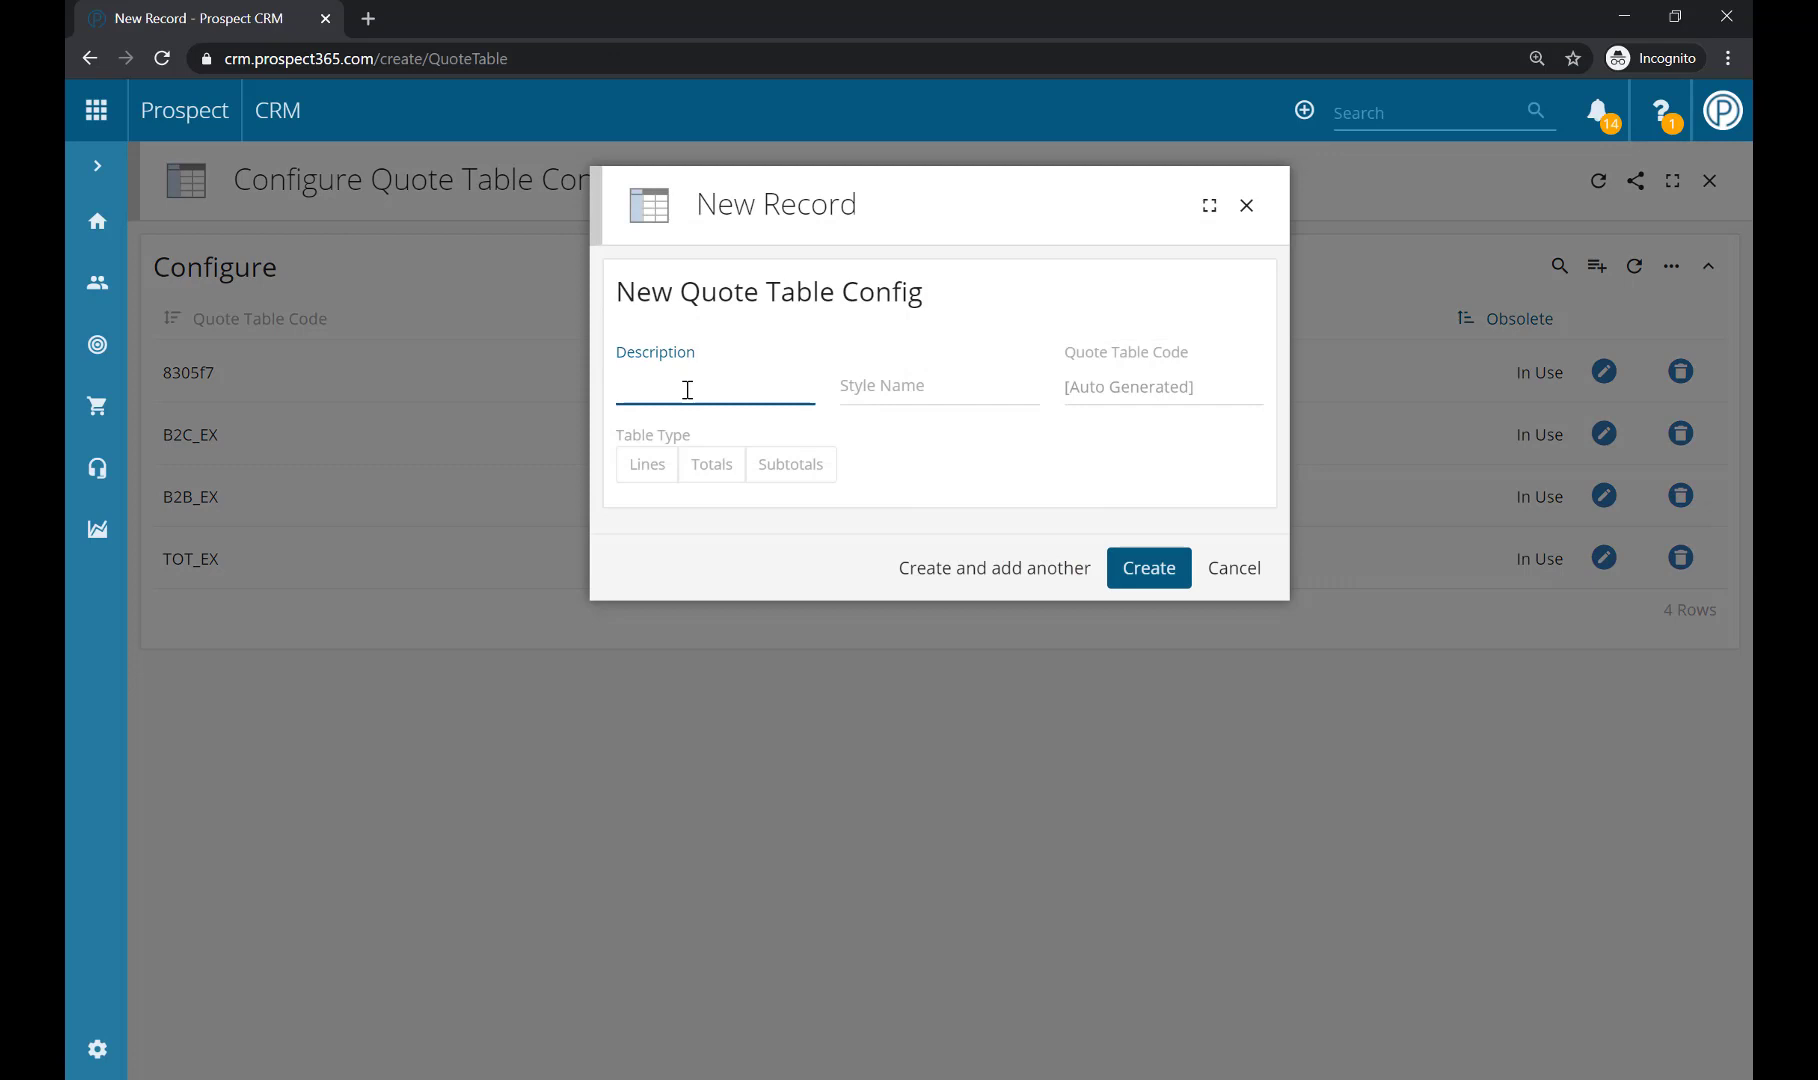
pyautogui.write('B2B Totals Table')
pyautogui.click(901, 390)
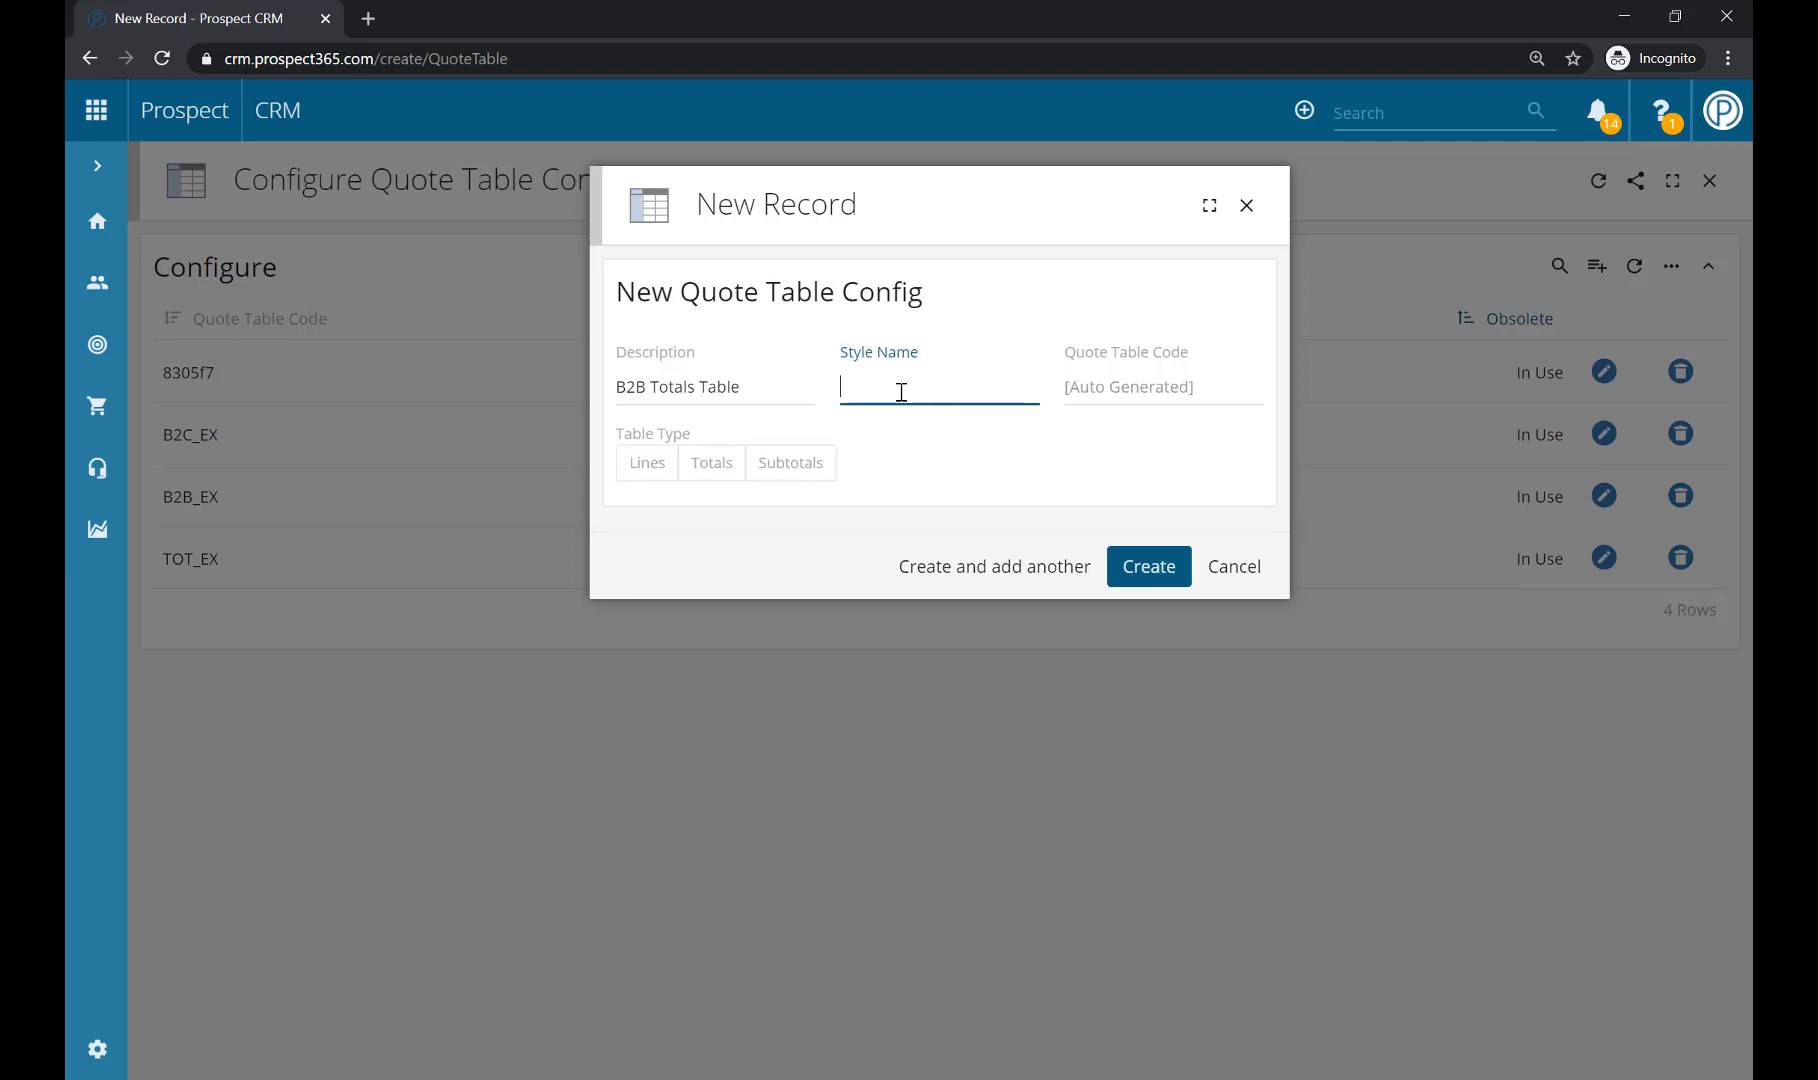
pyautogui.click(699, 474)
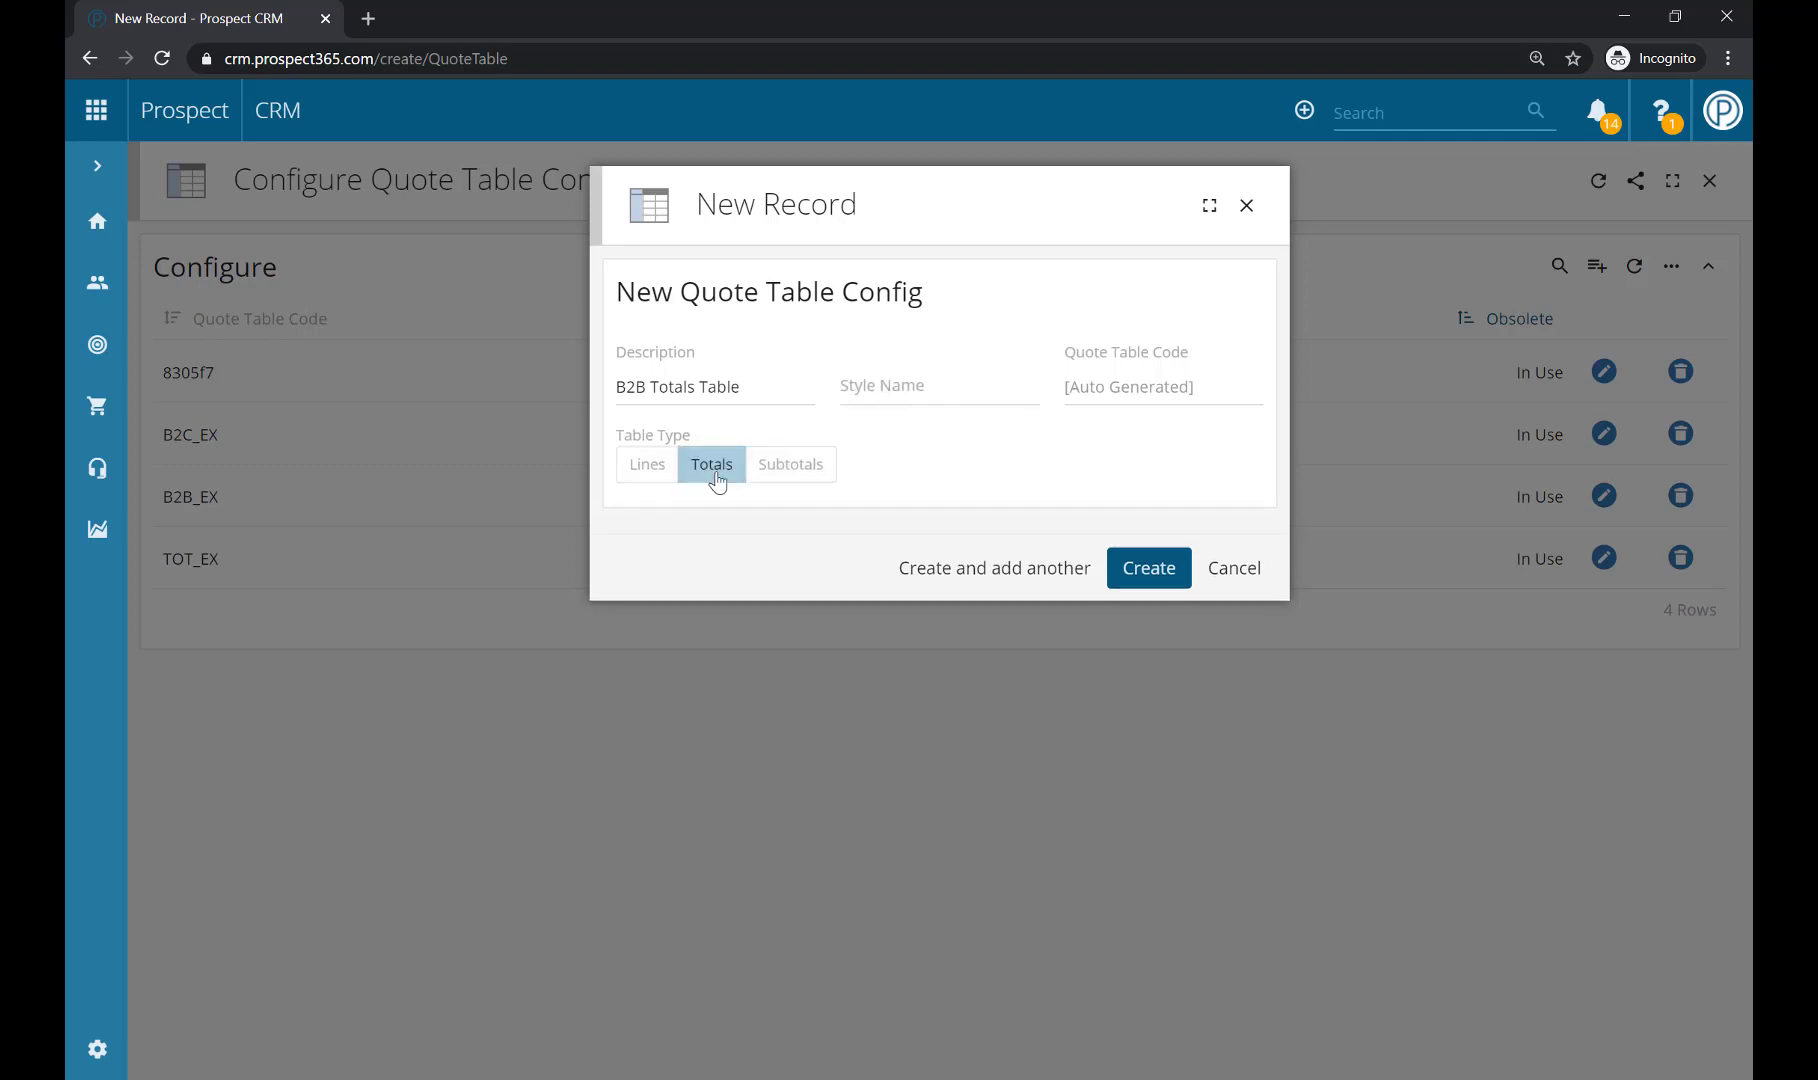
pyautogui.click(1152, 570)
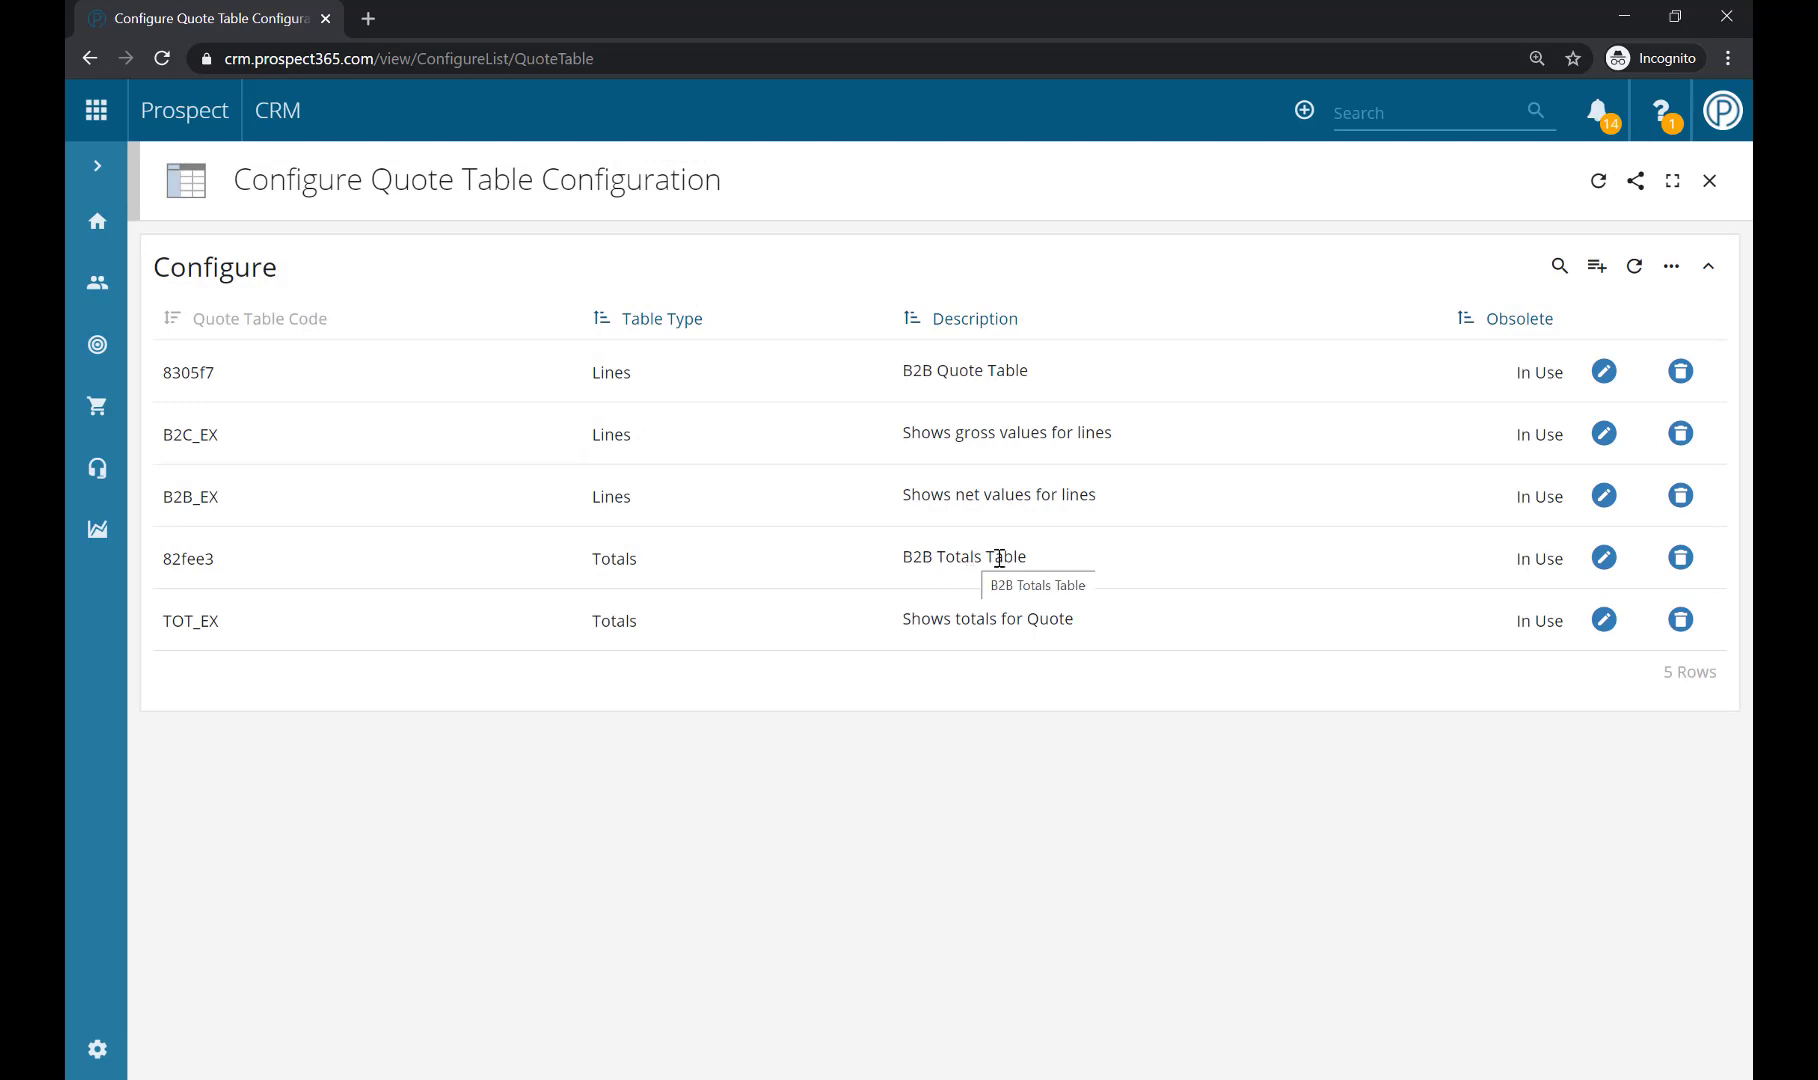
pyautogui.click(1603, 560)
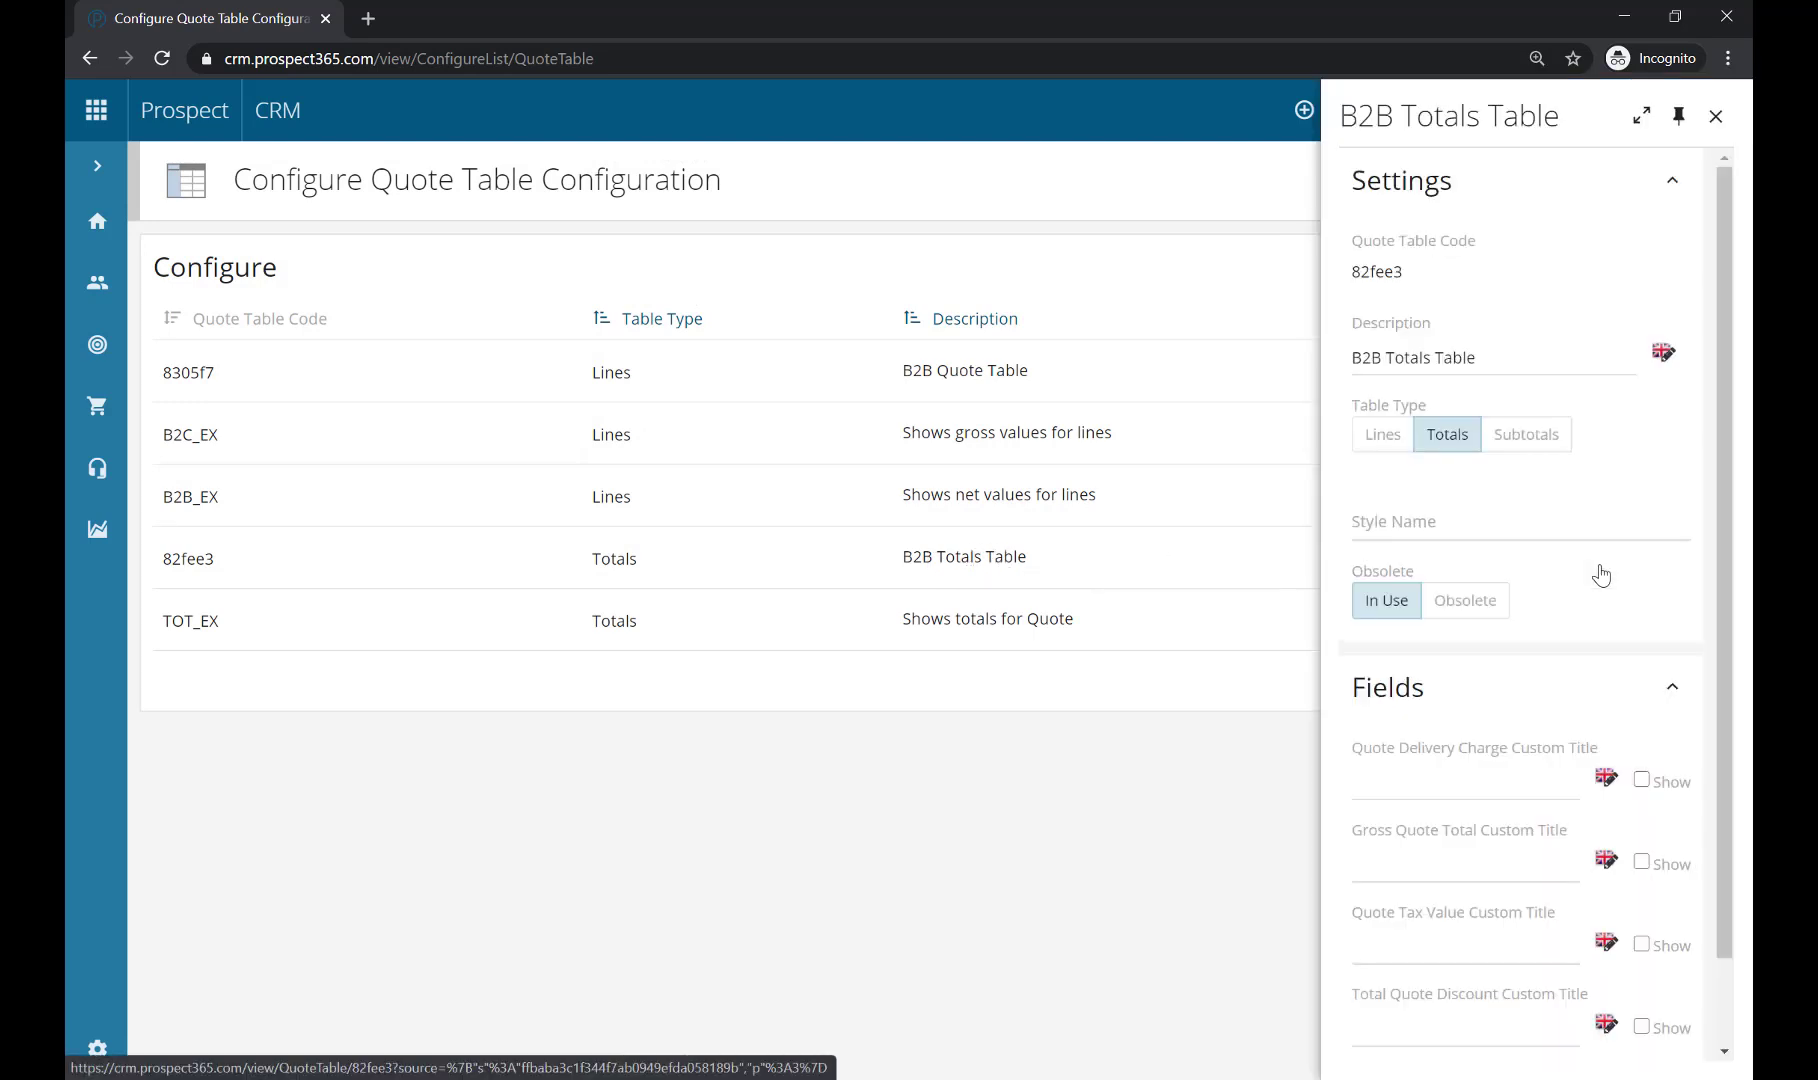
pyautogui.scroll(-1, 1603, 620)
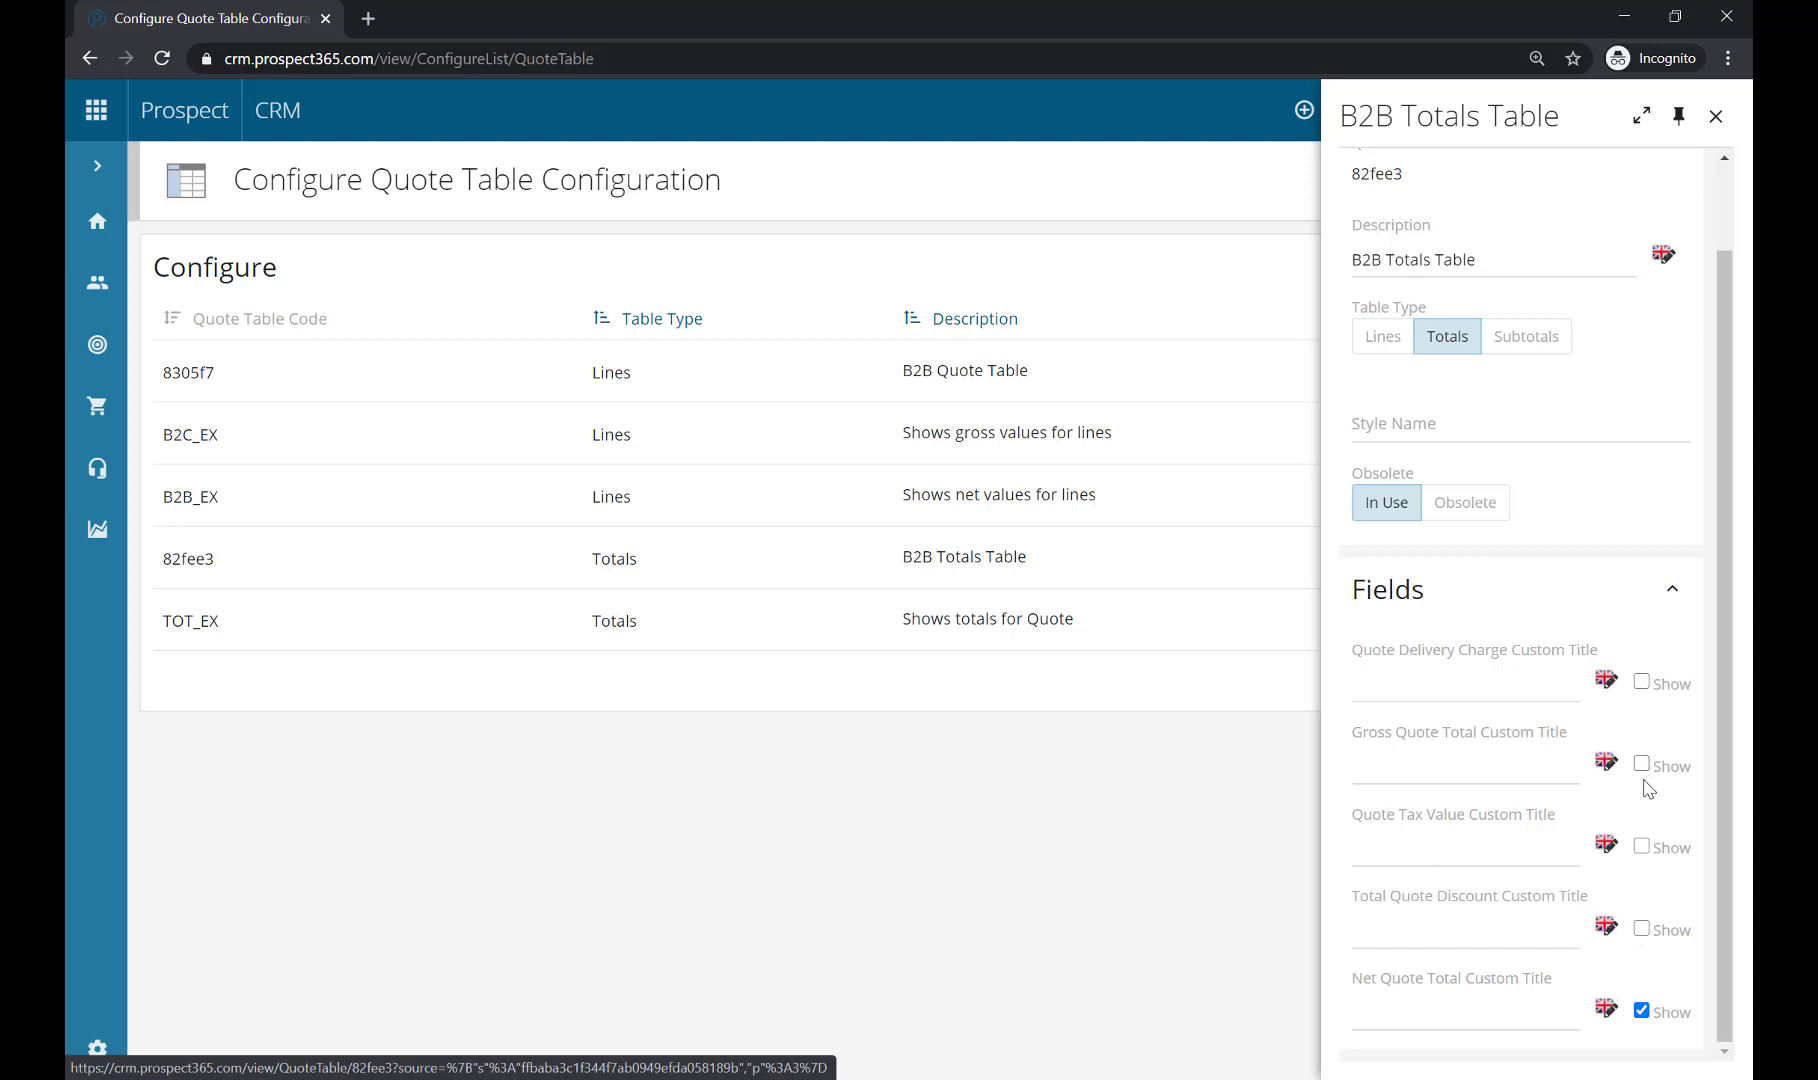
pyautogui.click(1456, 1001)
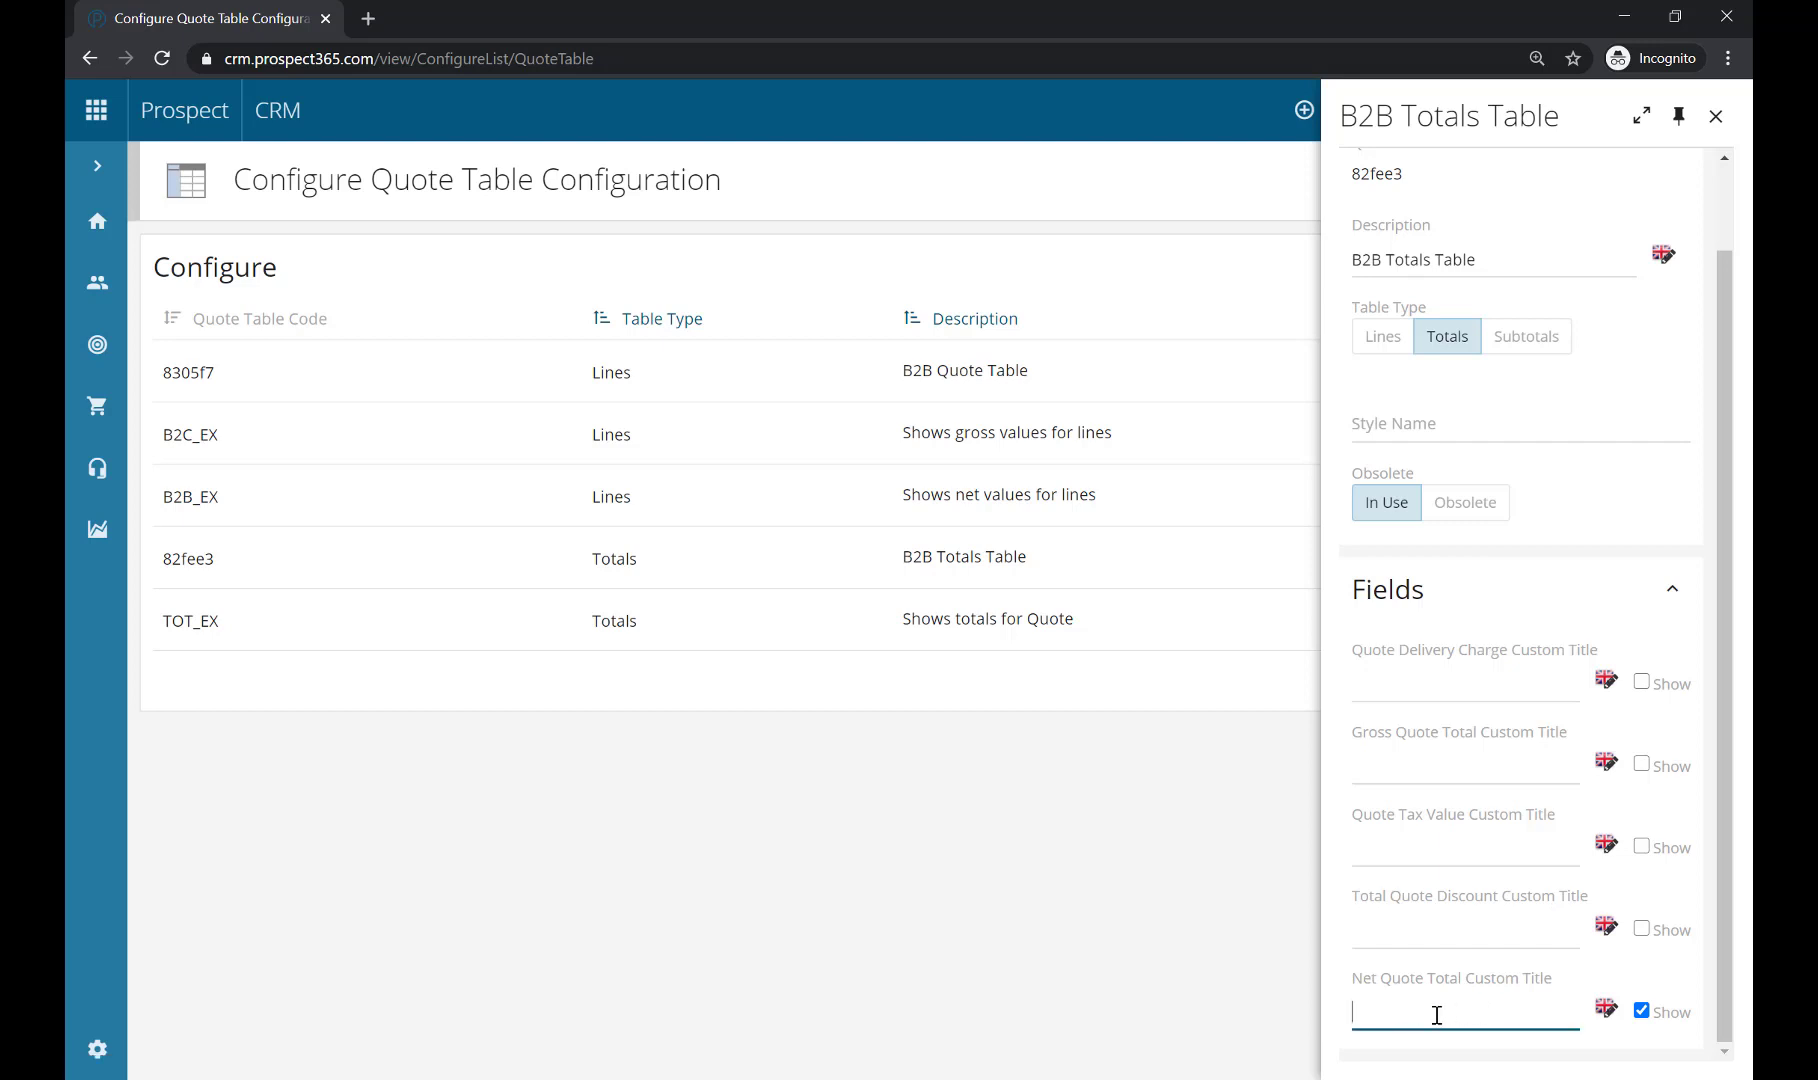
pyautogui.click(1122, 895)
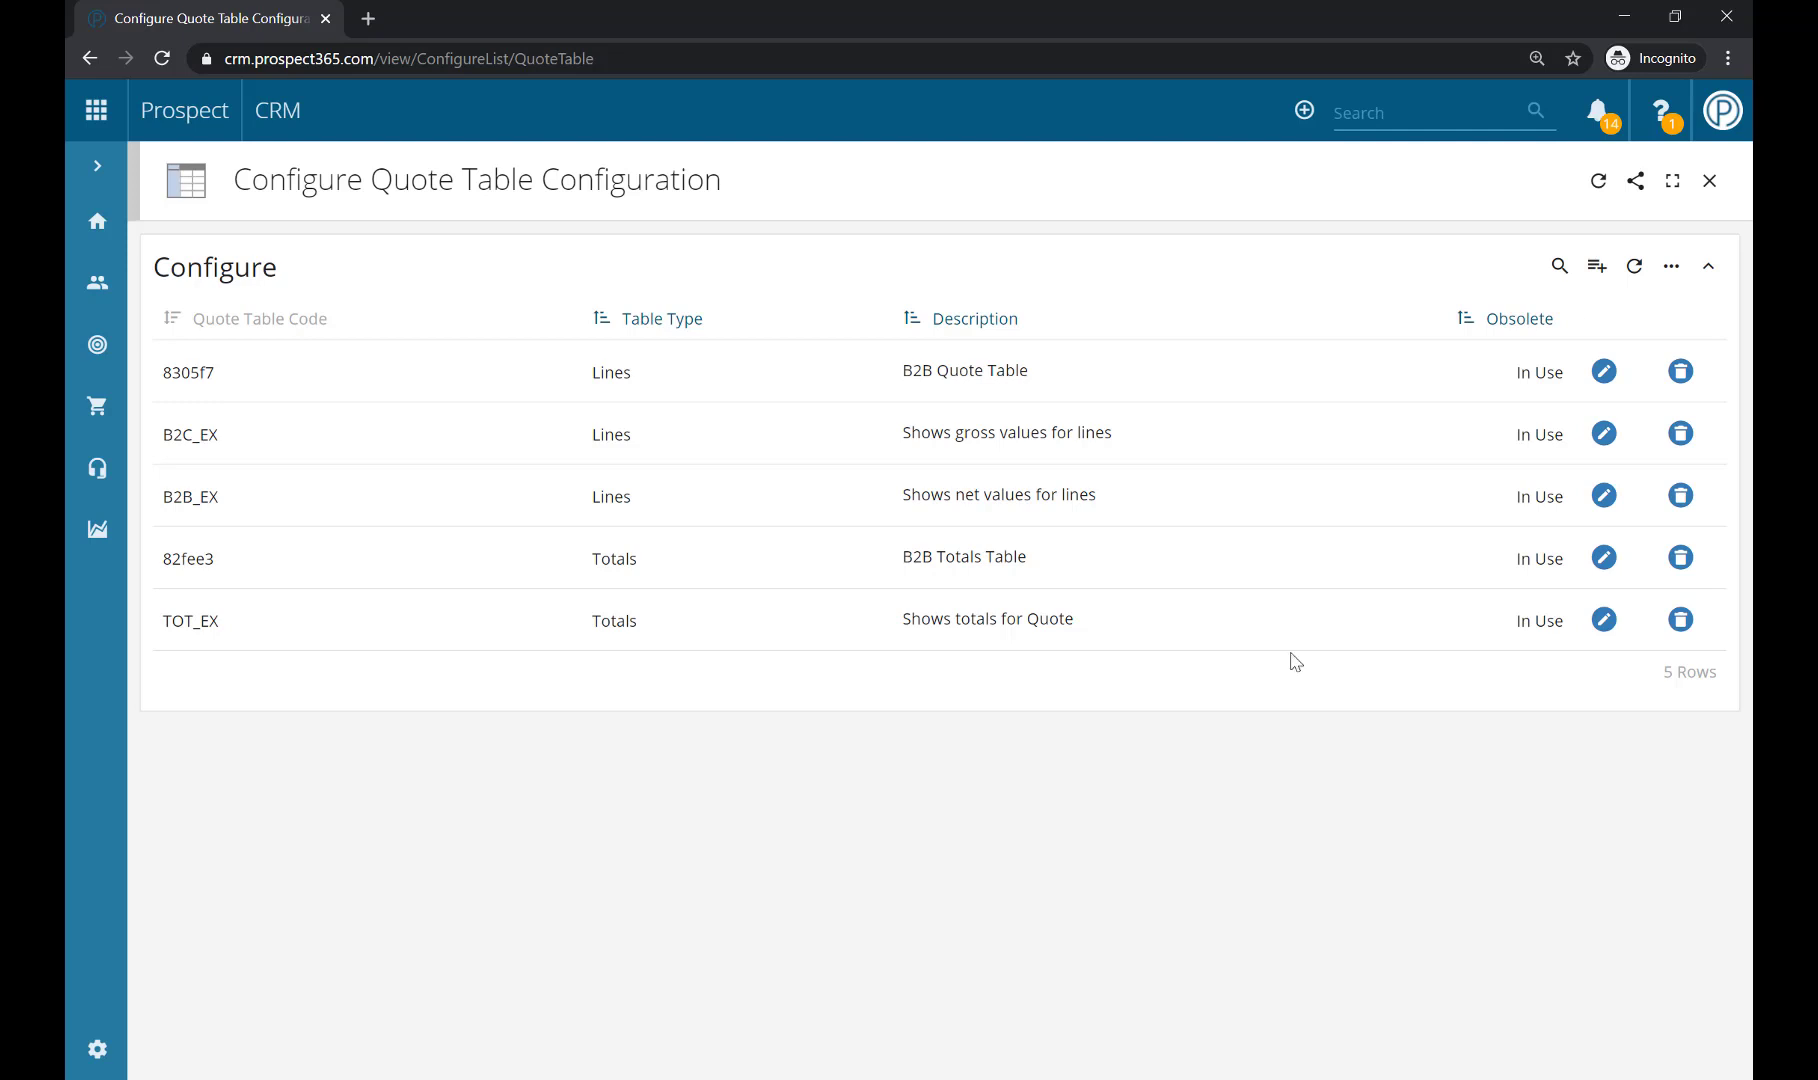
# Check the merge field example against the B2B Quote Table's code 8305f7, then return to Settings.
pyautogui.click(1709, 181)
pyautogui.moveTo(705, 525); pyautogui.dragTo(524, 521)
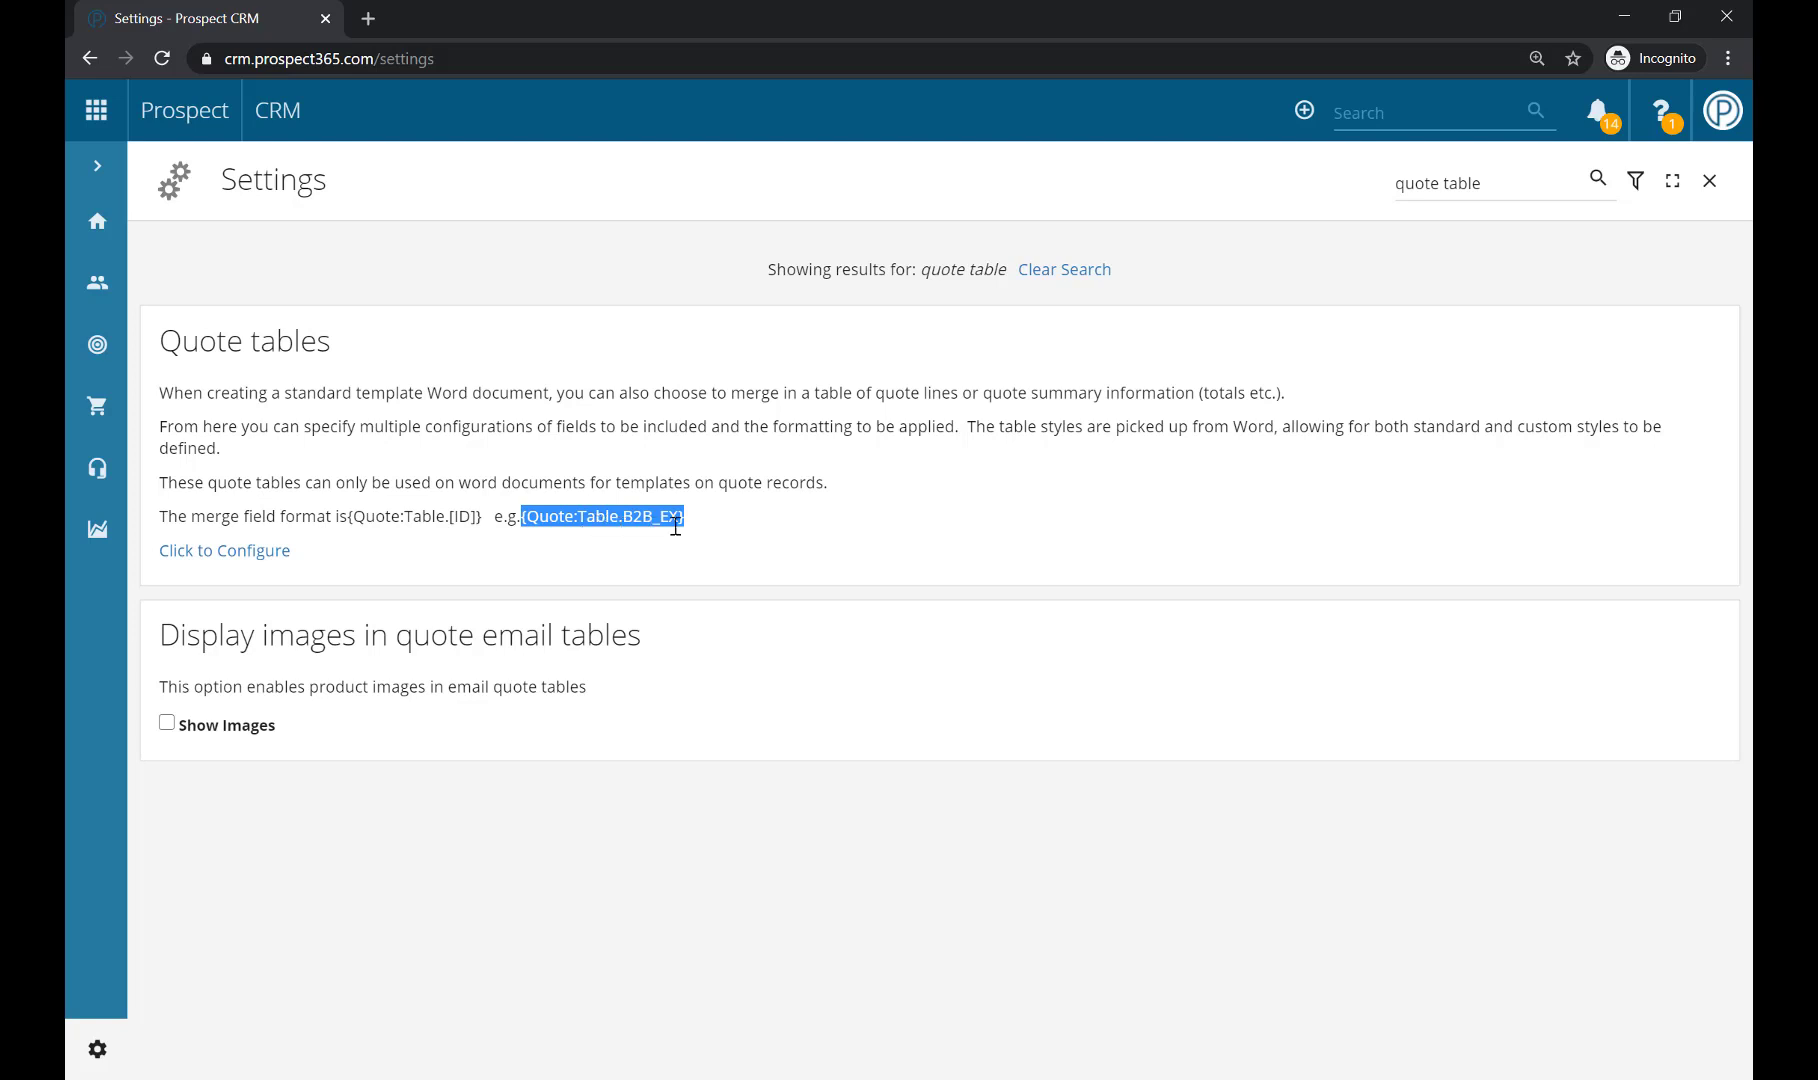
pyautogui.moveTo(636, 520); pyautogui.dragTo(679, 517)
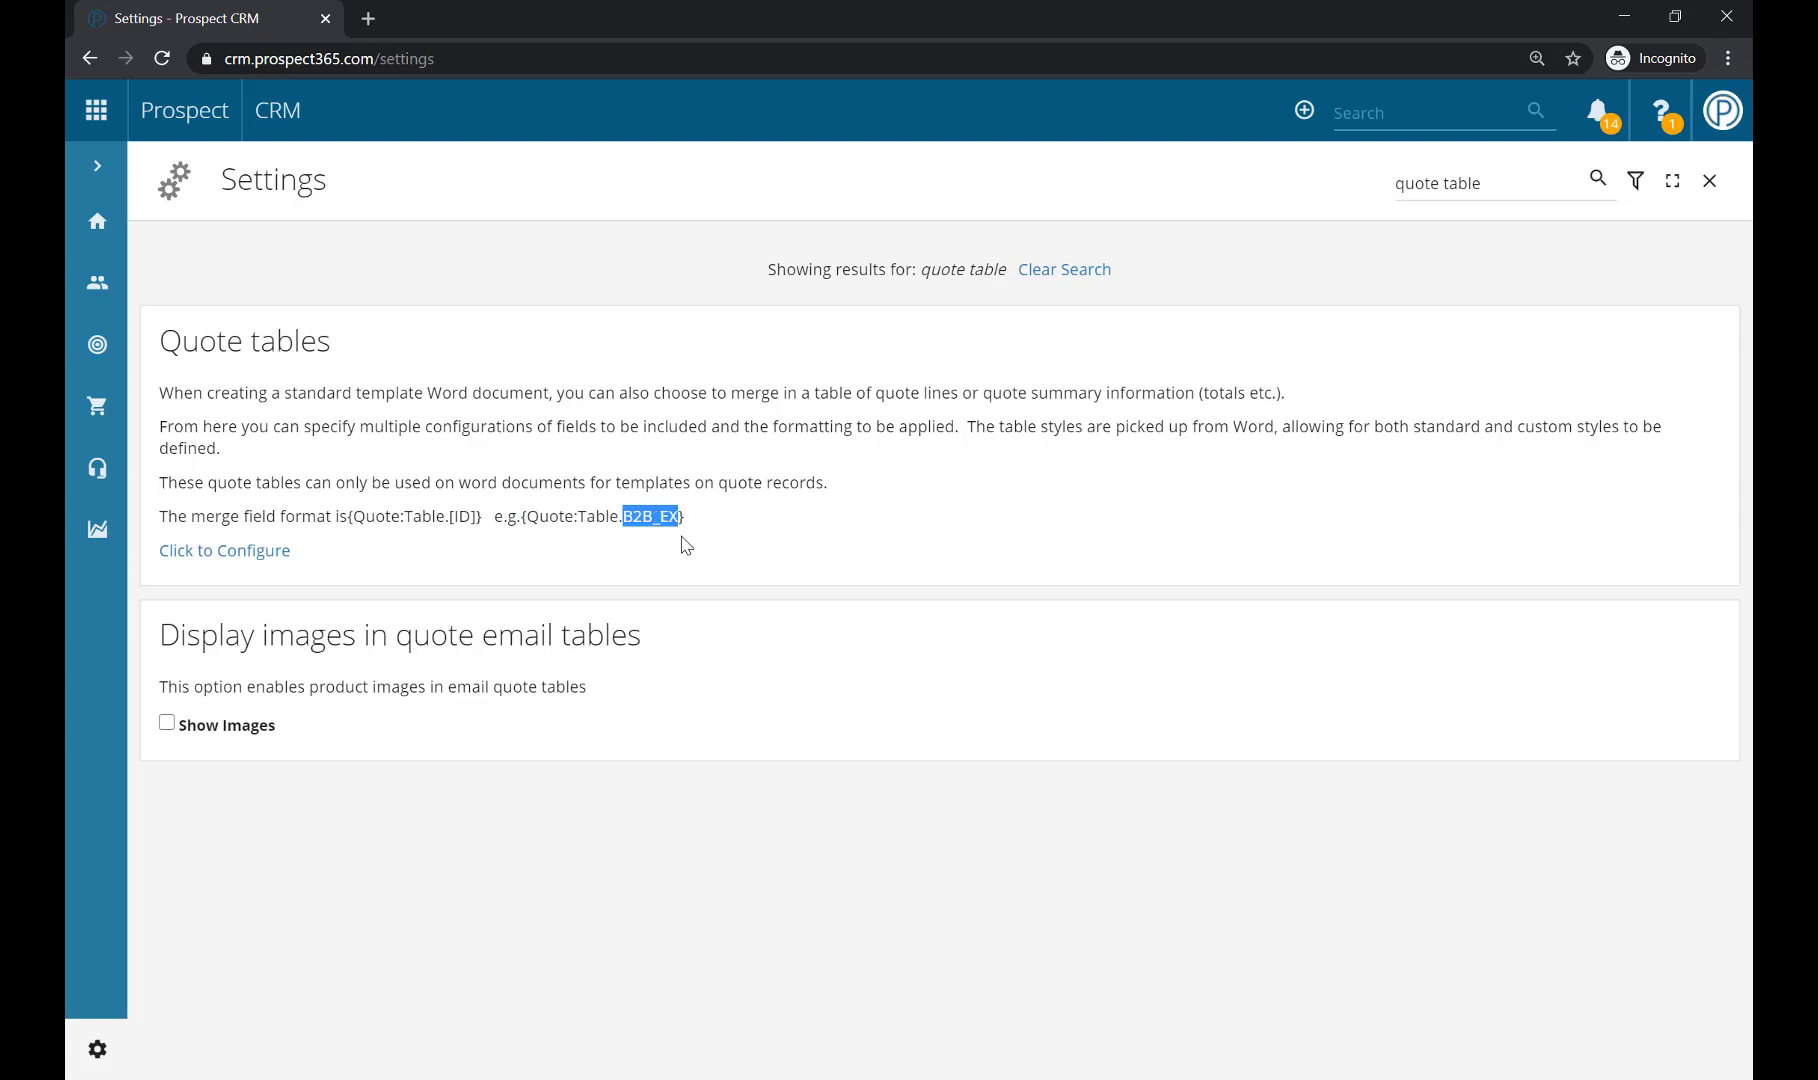
pyautogui.click(278, 562)
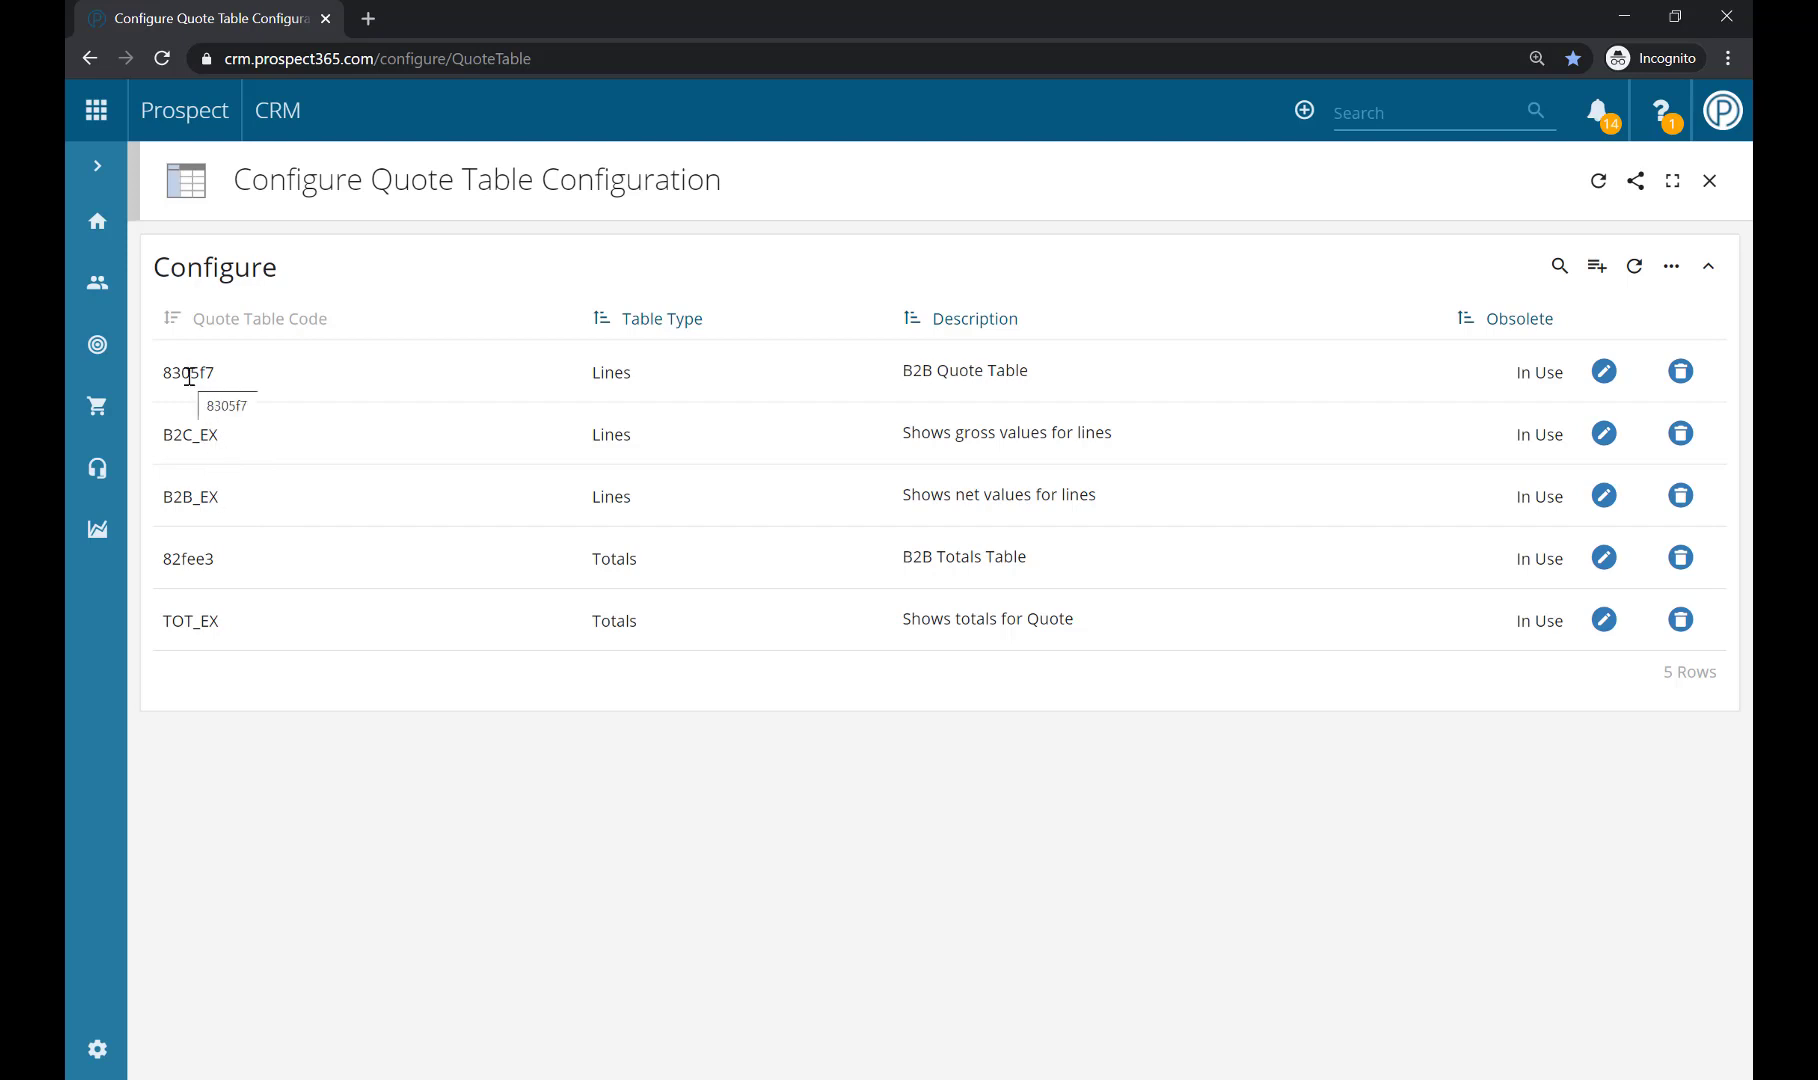
pyautogui.doubleClick(189, 375)
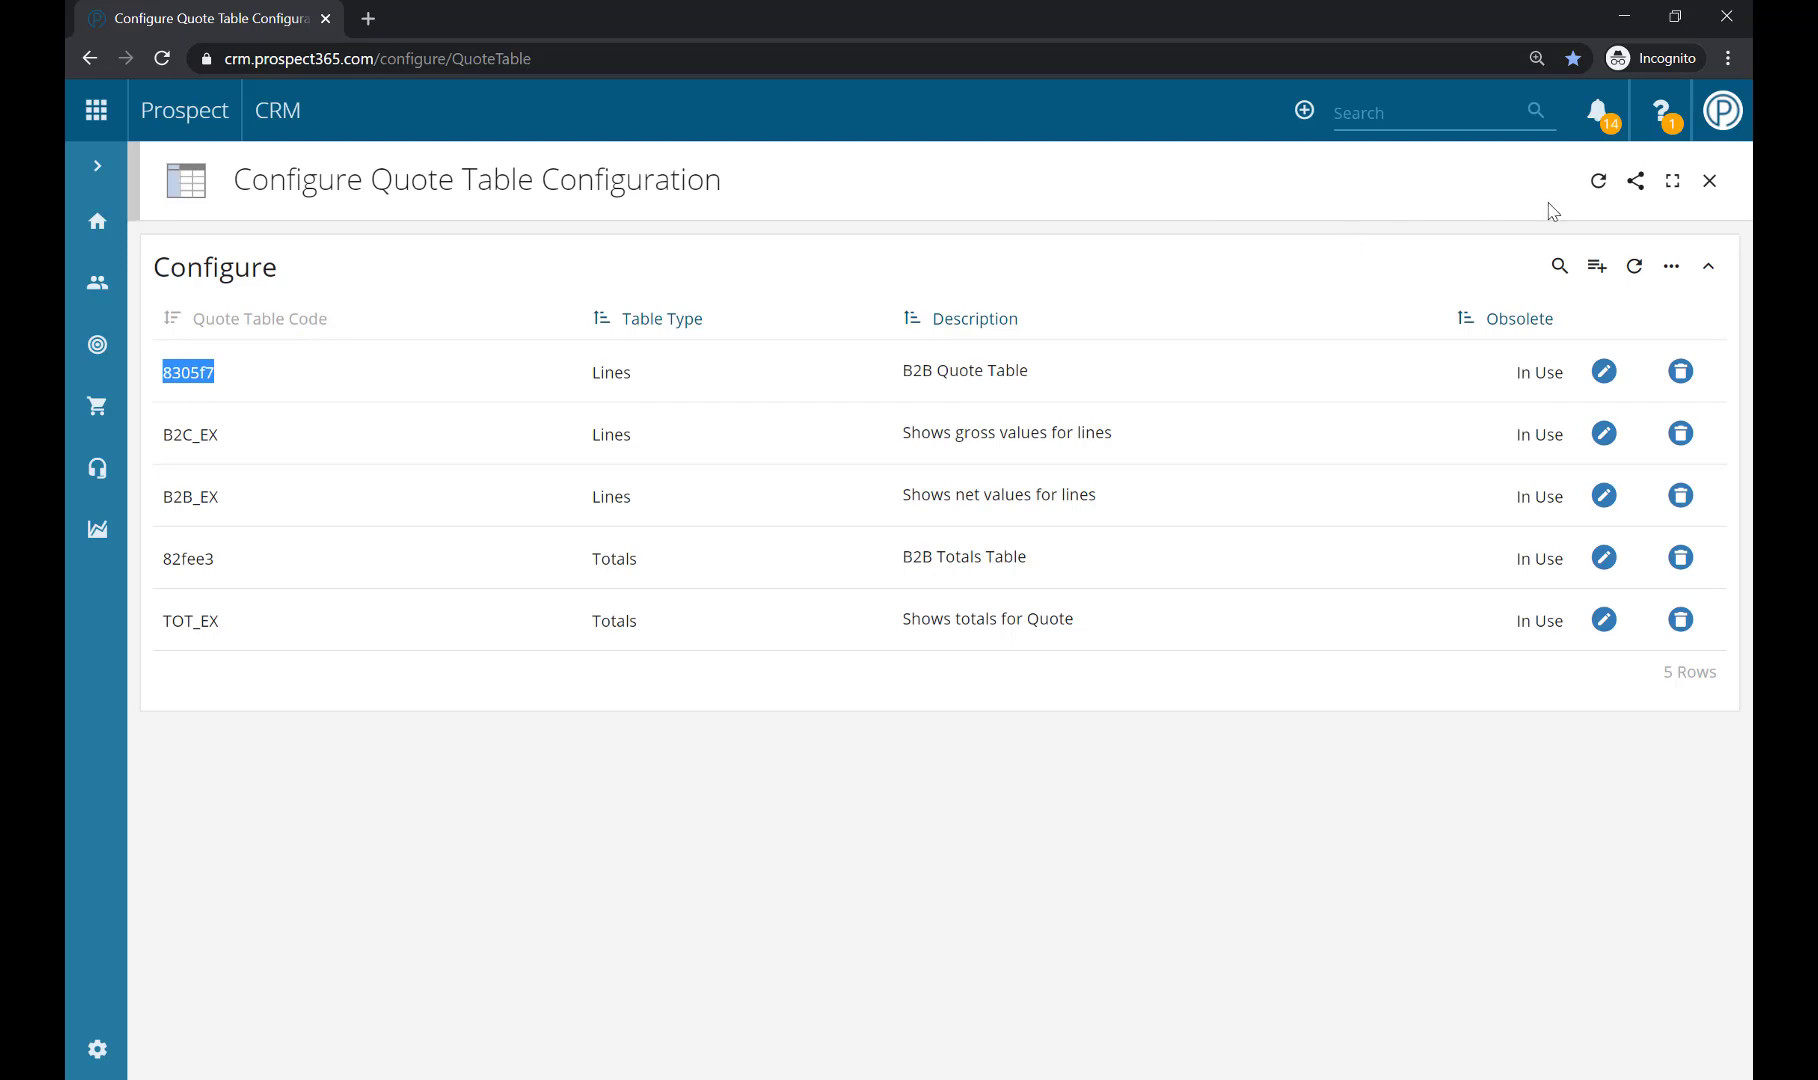
pyautogui.click(1703, 188)
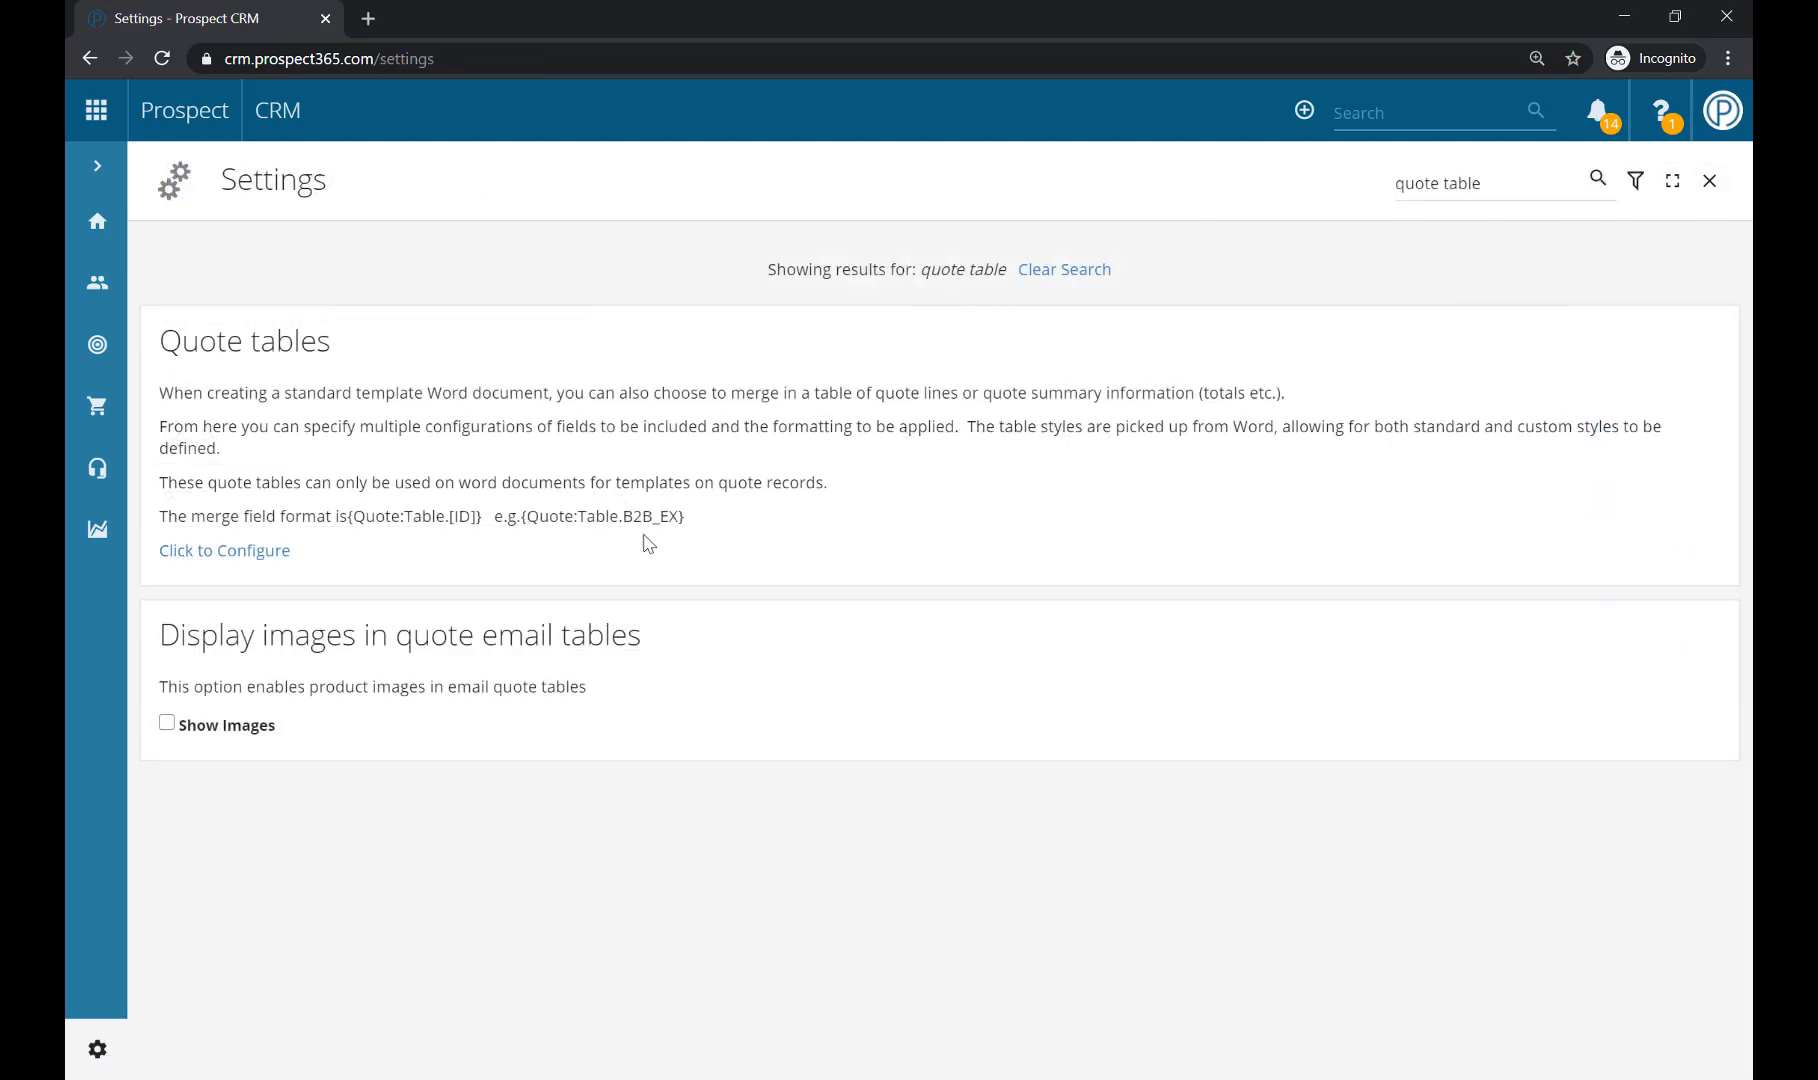